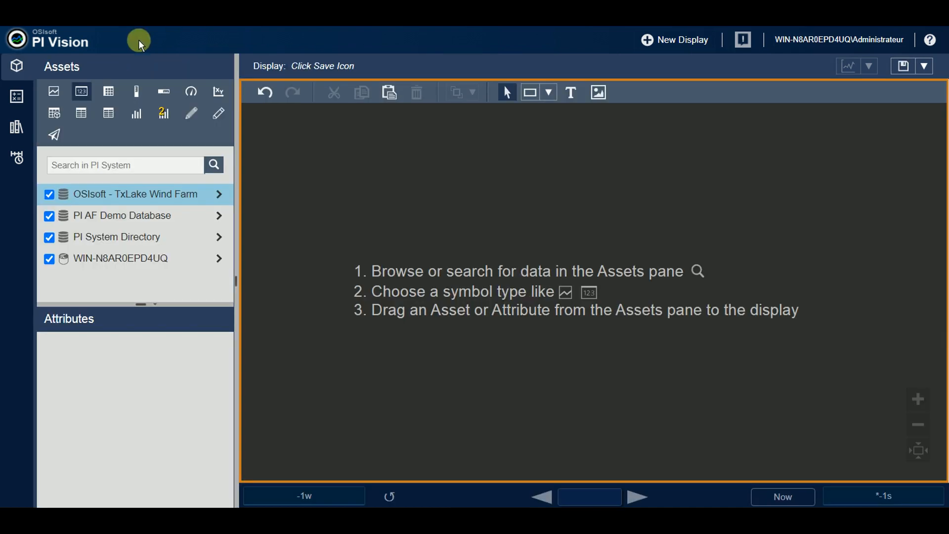
# Choose the Histogram symbol type and search the PI System for "CDT"
pyautogui.click(141, 124)
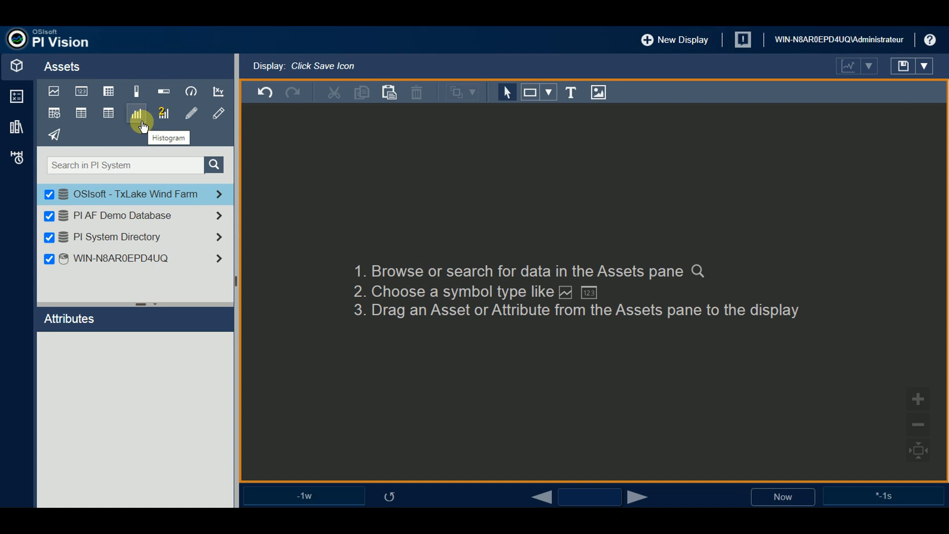
pyautogui.click(133, 160)
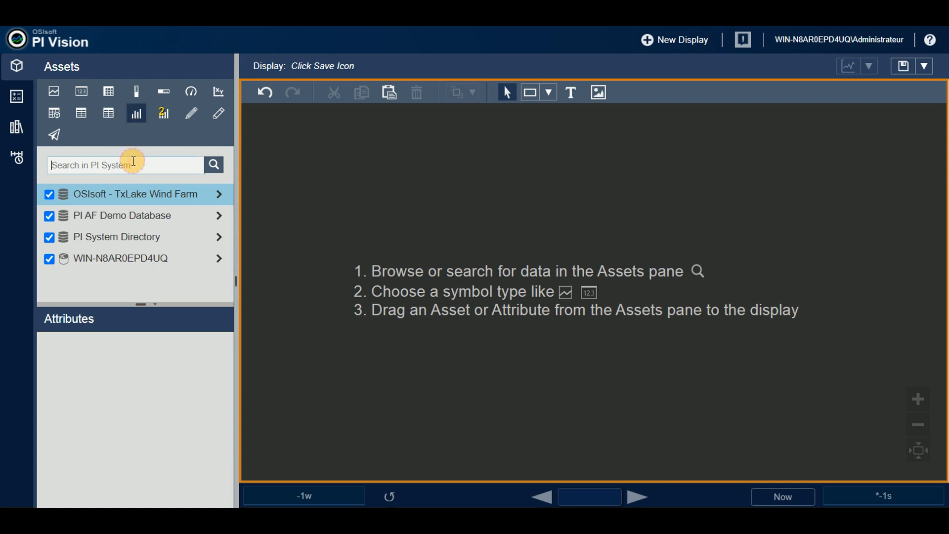
pyautogui.write('X')
pyautogui.press('BackSpace')
pyautogui.write('CDT')
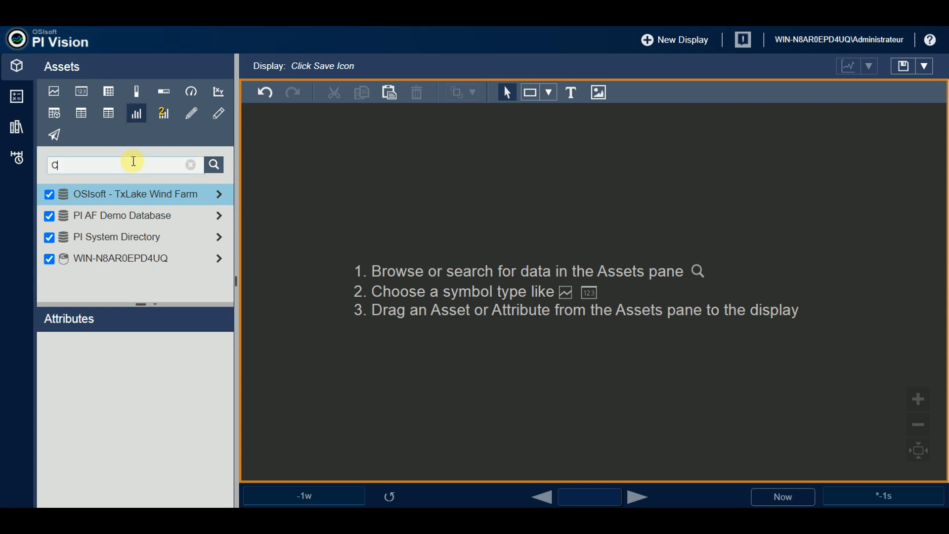
pyautogui.press('Return')
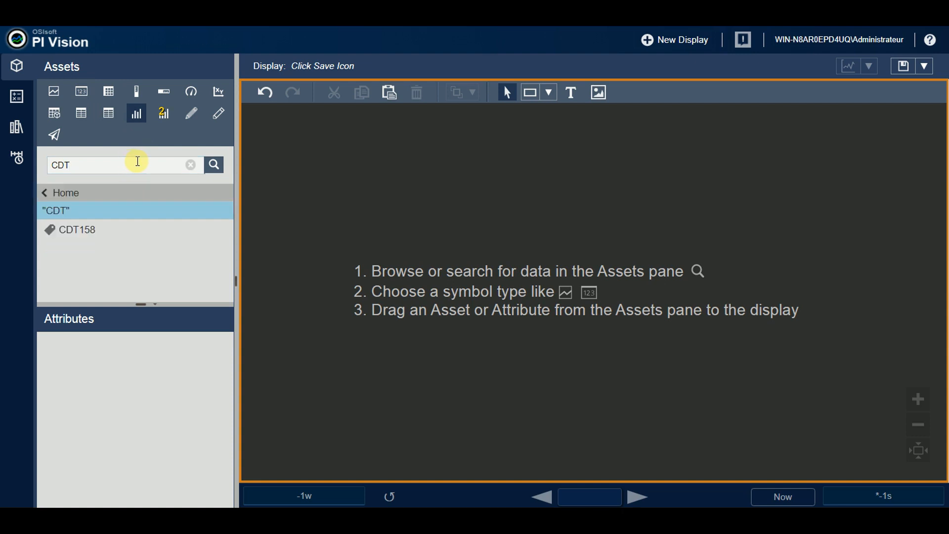
# Place a histogram of the CDT158 tag on the empty display and leave design mode
pyautogui.click(90, 230)
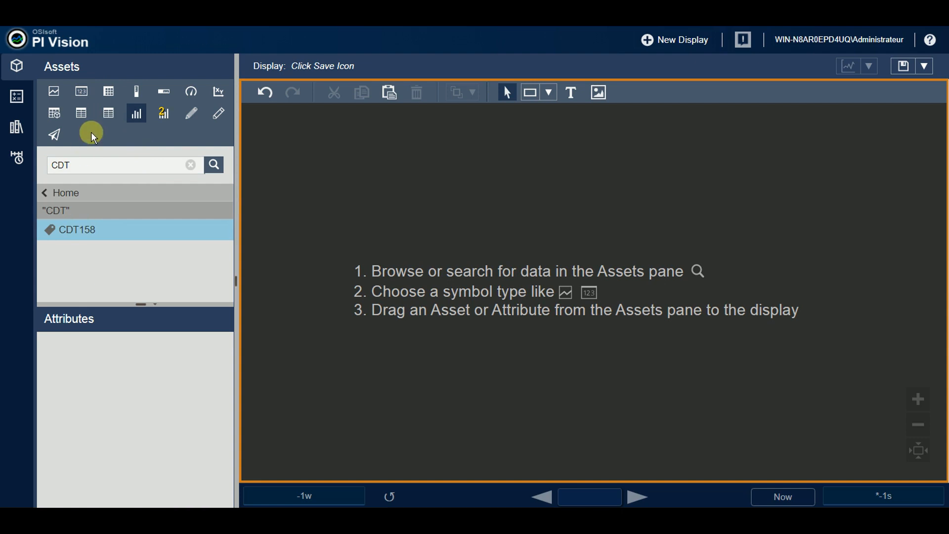
pyautogui.click(133, 118)
pyautogui.click(74, 234)
pyautogui.moveTo(75, 233); pyautogui.dragTo(267, 157)
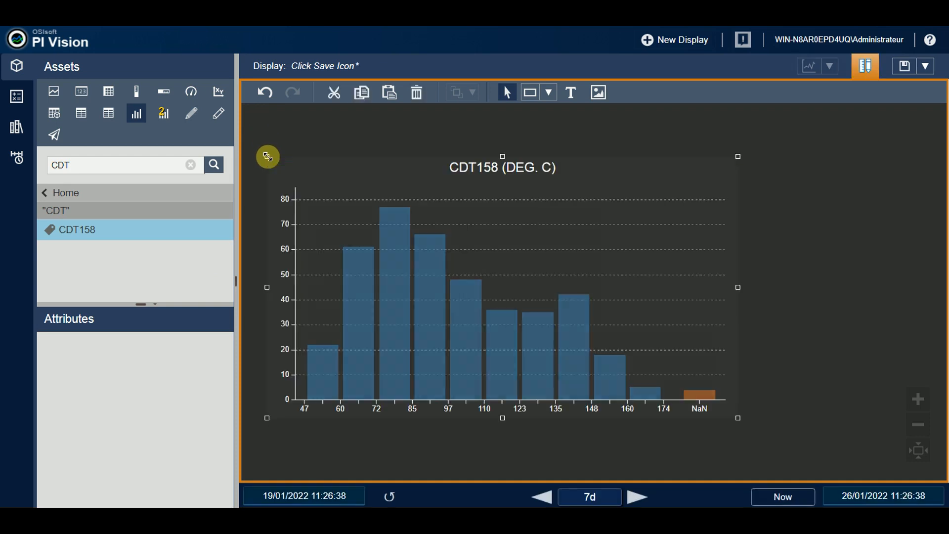
pyautogui.click(865, 66)
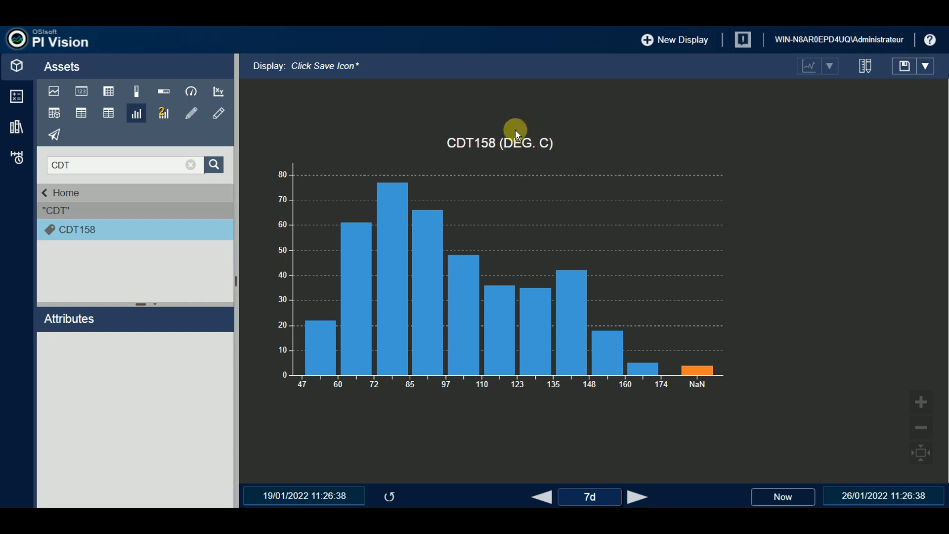
# Search the PI System for "SINUS" and switch the existing histogram's data source to the SINUSOID tag
pyautogui.click(192, 165)
pyautogui.click(140, 168)
pyautogui.write('SINUS')
pyautogui.press('Return')
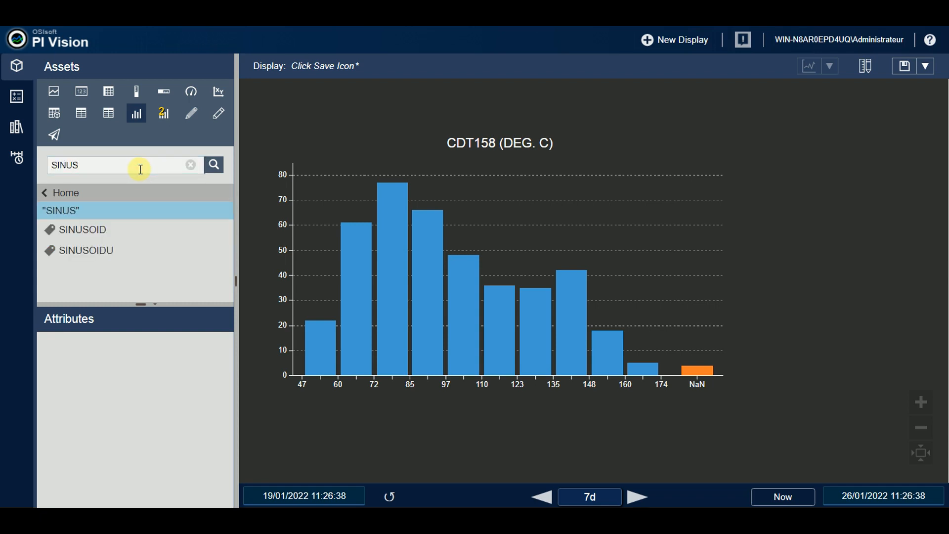
pyautogui.click(116, 236)
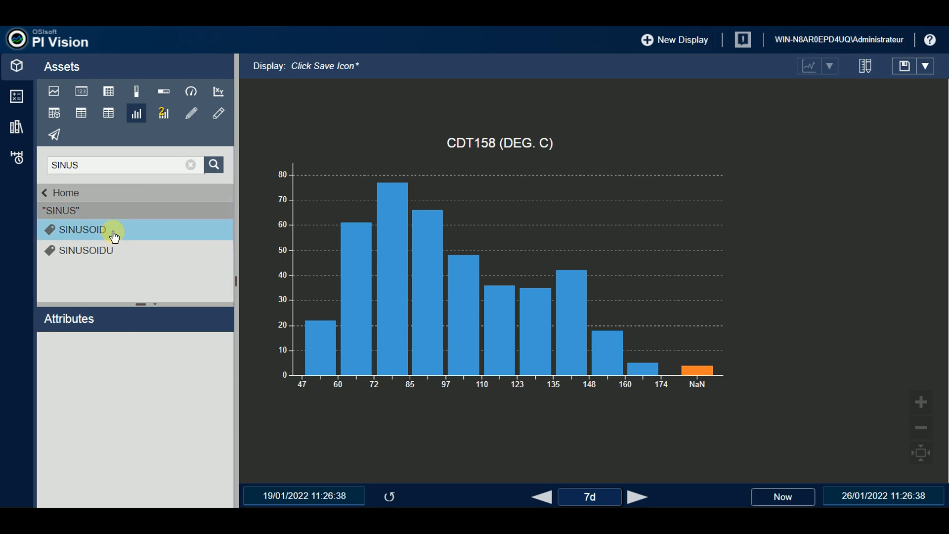
pyautogui.moveTo(115, 238); pyautogui.dragTo(307, 150)
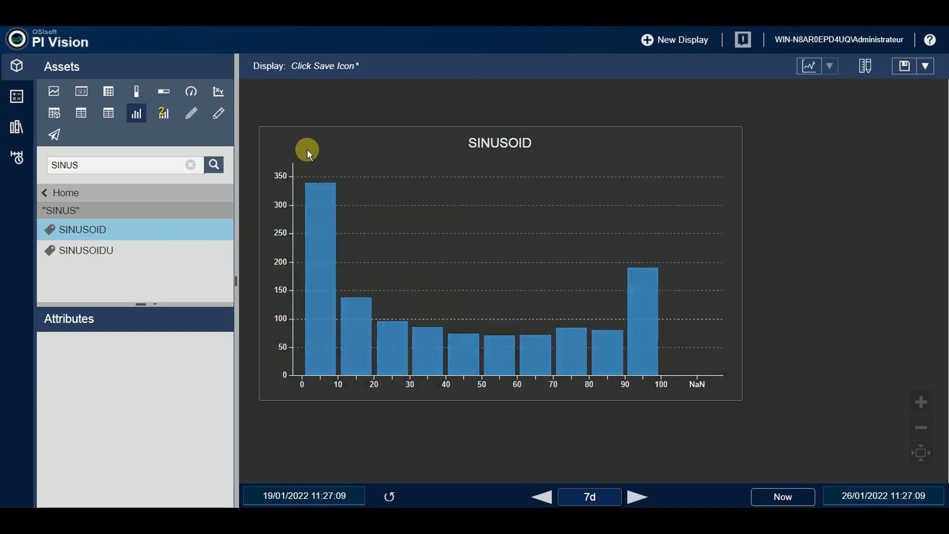
# Return the display to design mode, undo the histogram's switch to SINUSOID, and deselect the histogram
pyautogui.click(864, 67)
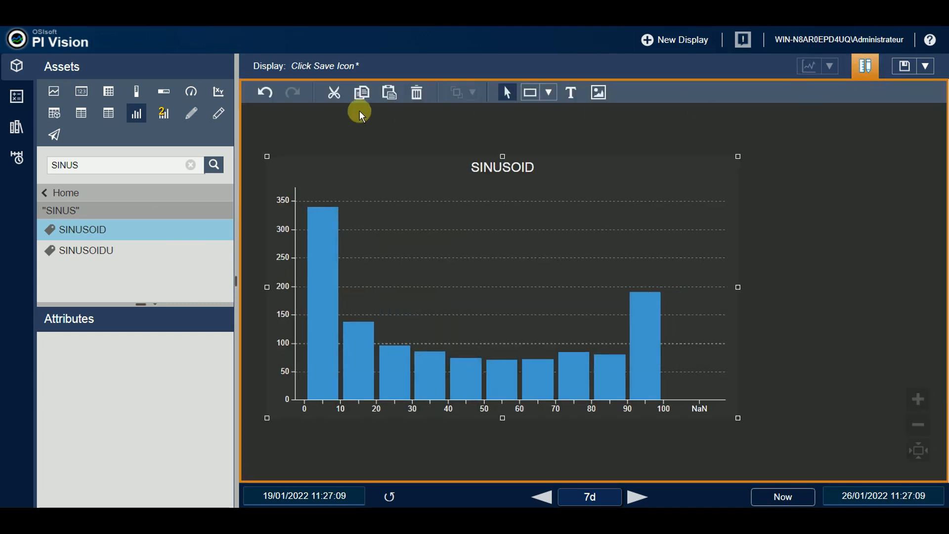
pyautogui.click(266, 94)
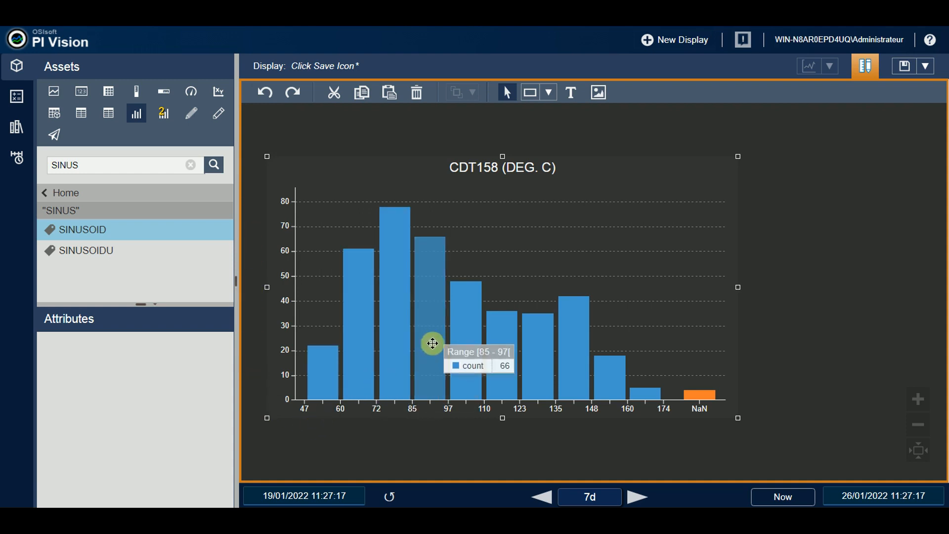
pyautogui.click(451, 436)
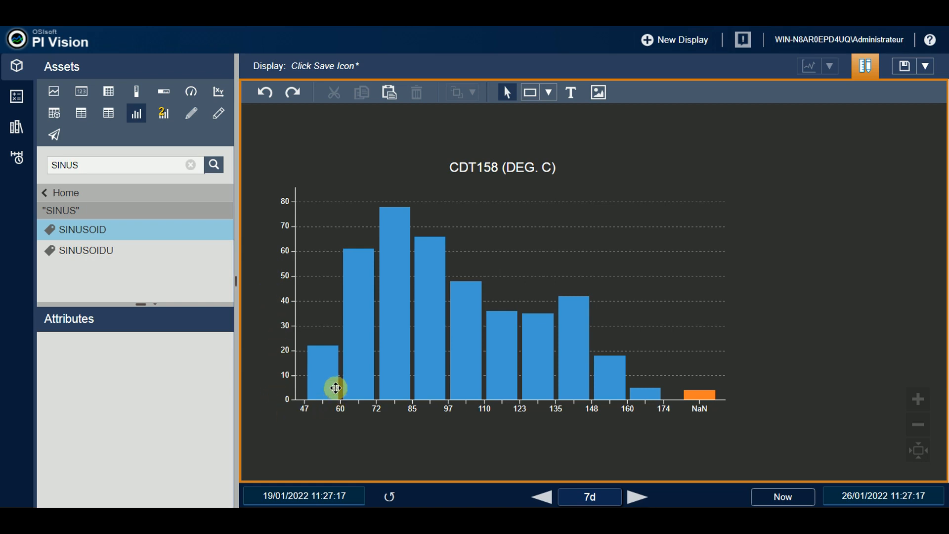
# Examine the value range and count of several histogram bars, including the NaN bar
pyautogui.moveTo(325, 377)
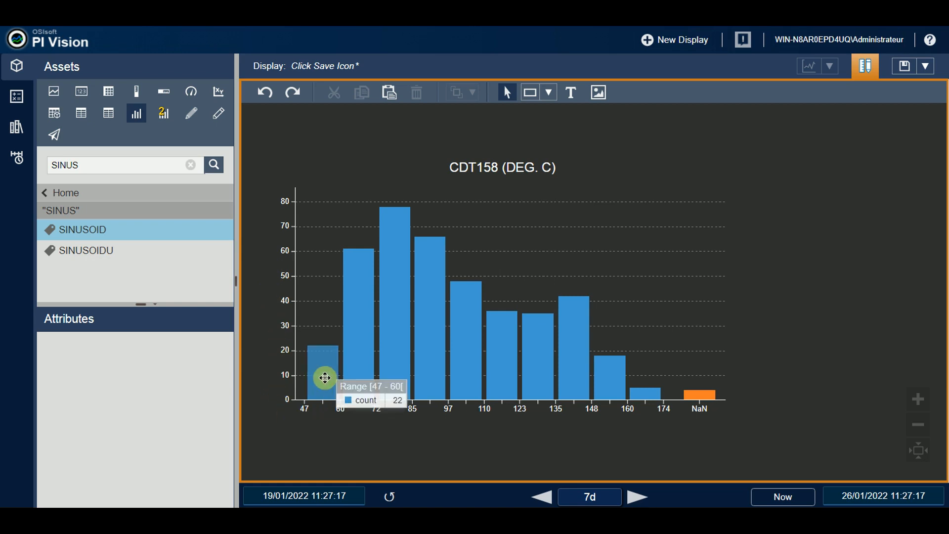
pyautogui.moveTo(360, 350)
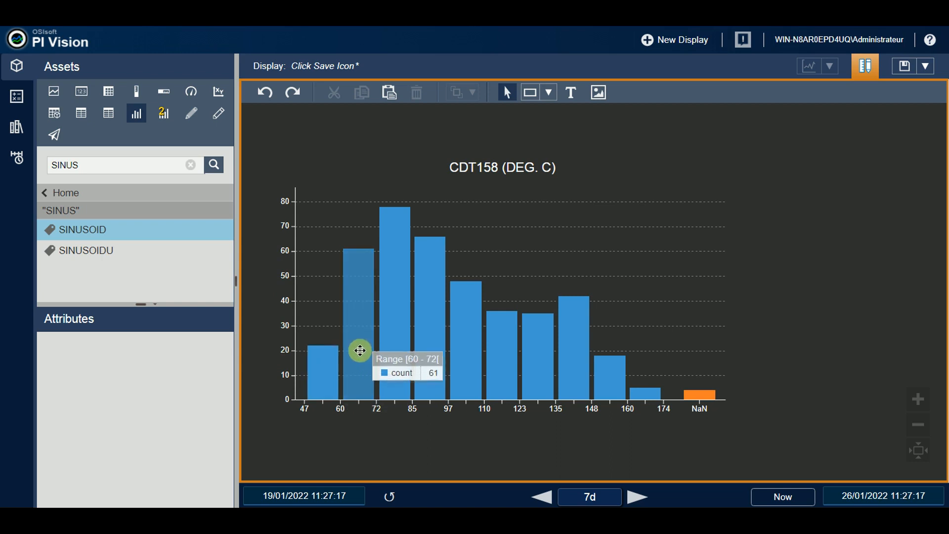
pyautogui.moveTo(394, 327)
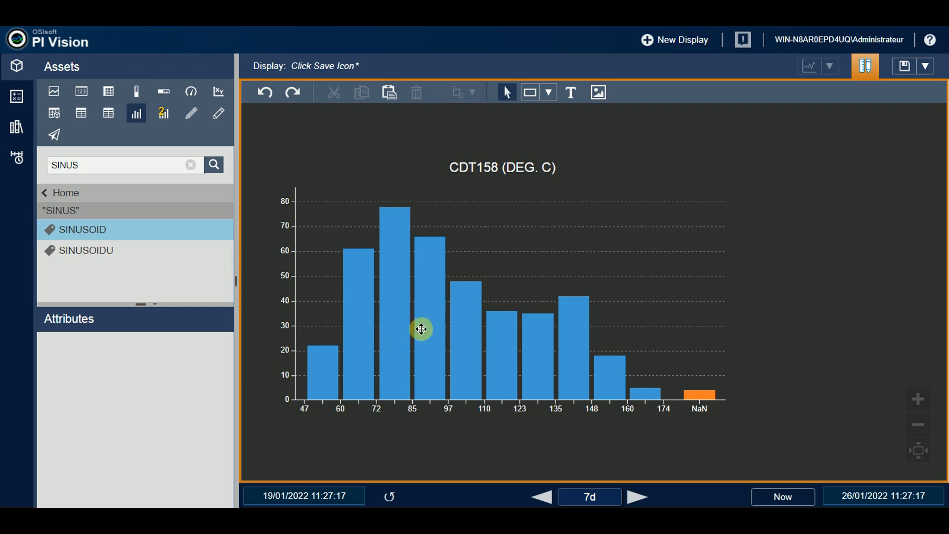
pyautogui.moveTo(702, 395)
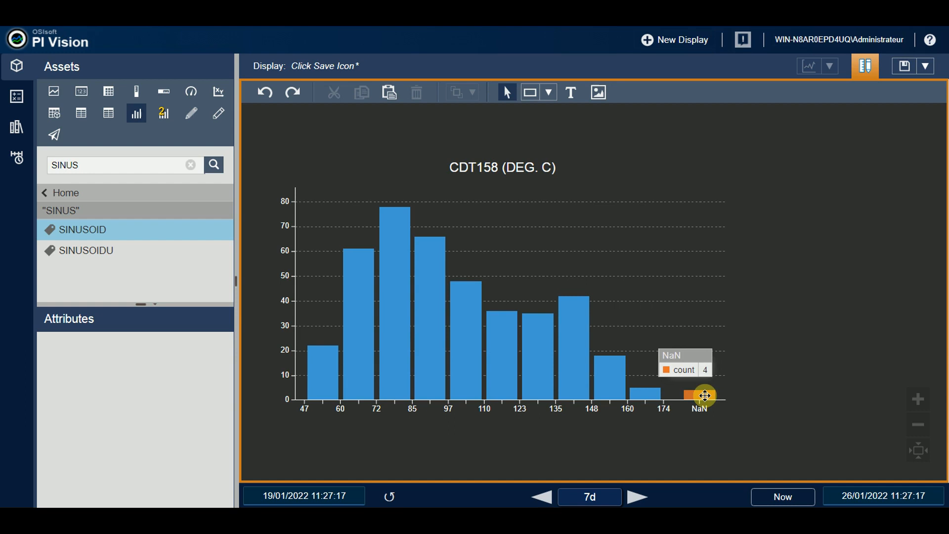
# Open the histogram's format settings and set the number of bars to 5
pyautogui.rightClick(514, 233)
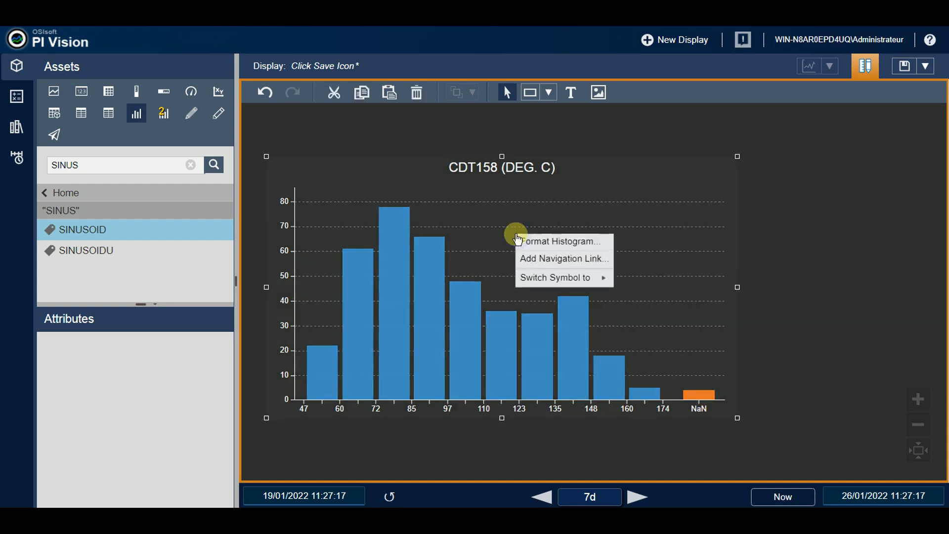
pyautogui.click(530, 244)
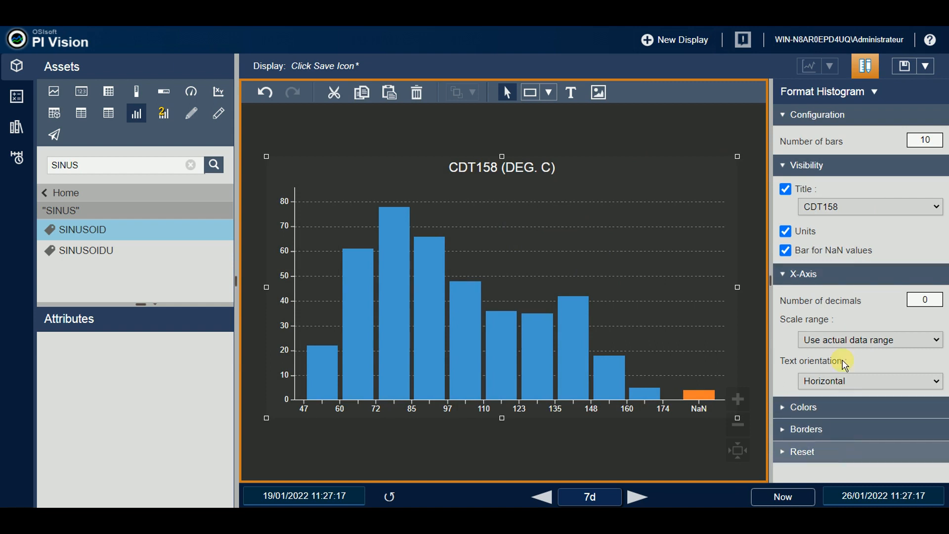
pyautogui.click(920, 139)
pyautogui.moveTo(919, 140); pyautogui.dragTo(935, 142)
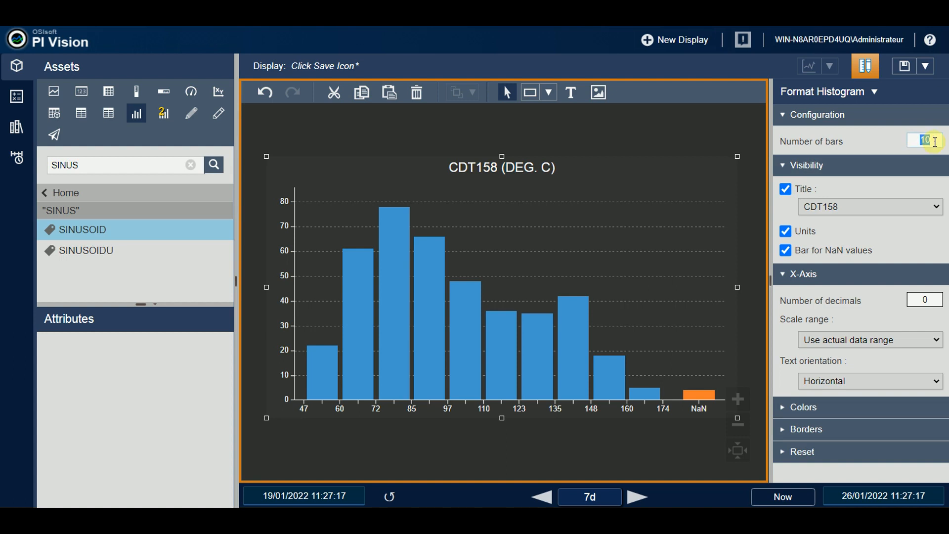
pyautogui.write('5')
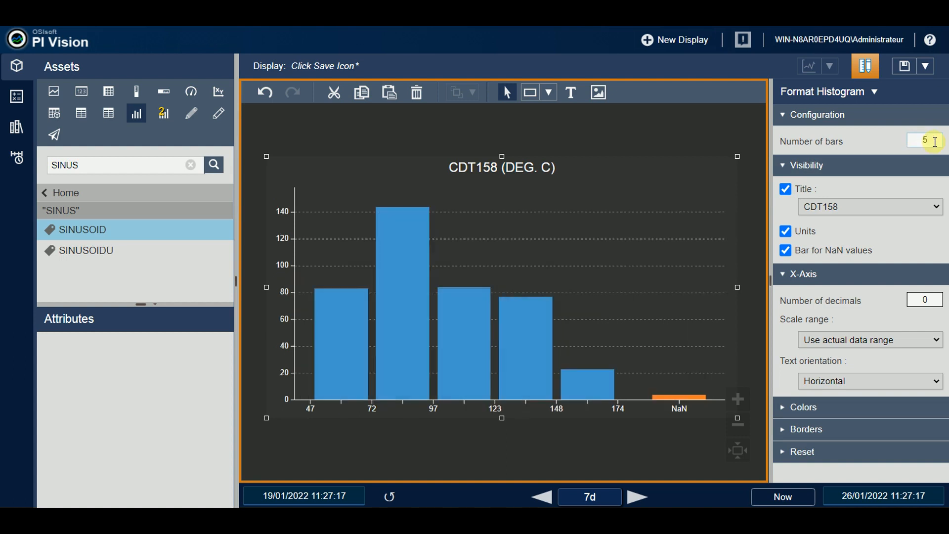
# Try the histogram with 15 and 12 bars, and finish with the number of bars set to 10
pyautogui.moveTo(934, 142); pyautogui.dragTo(921, 139)
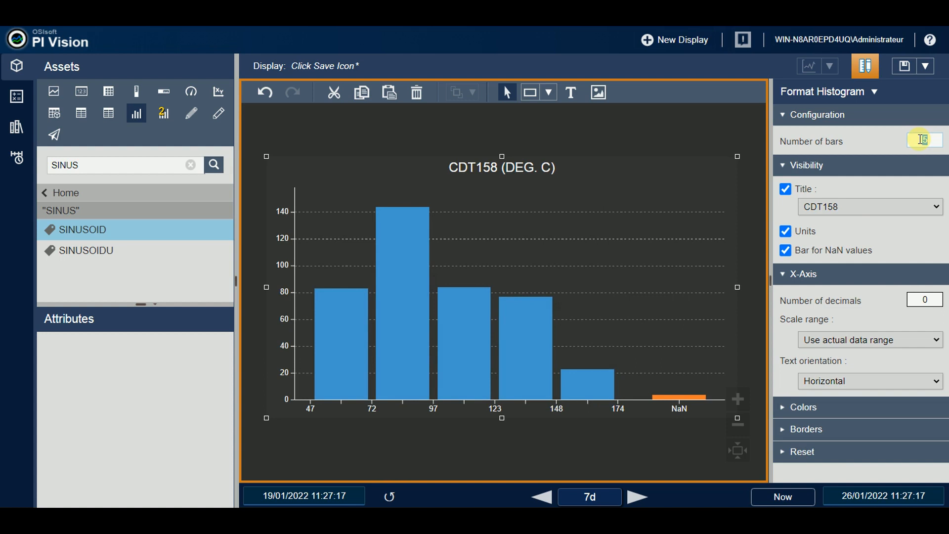
pyautogui.write('15')
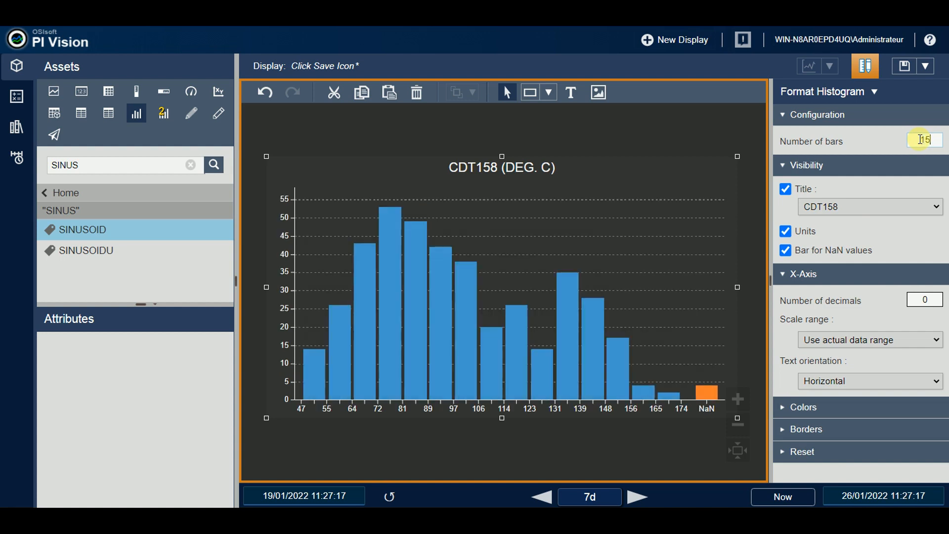
pyautogui.moveTo(932, 141); pyautogui.dragTo(920, 140)
pyautogui.write('12')
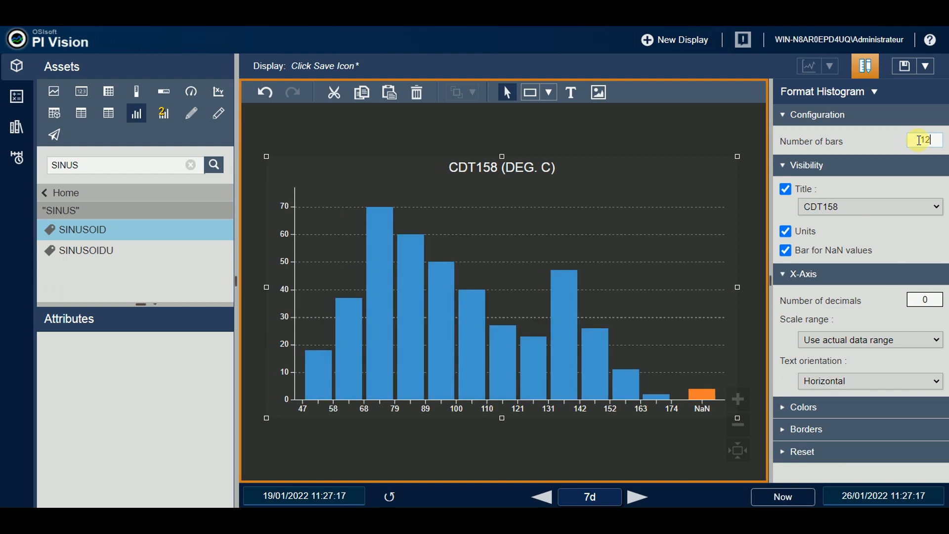
pyautogui.moveTo(933, 141); pyautogui.dragTo(916, 140)
pyautogui.write('10')
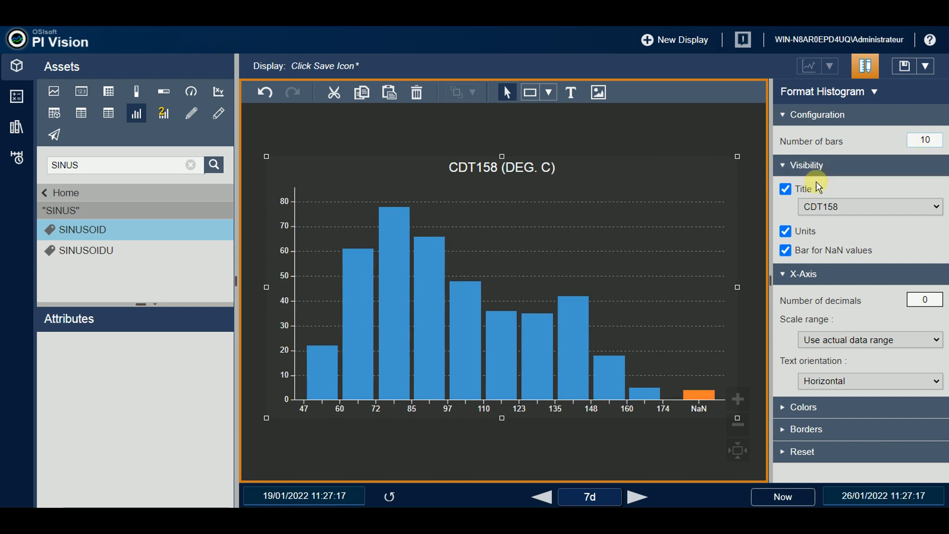
# Collapse the Configuration settings and toggle the histogram's title off and back on twice
pyautogui.click(783, 121)
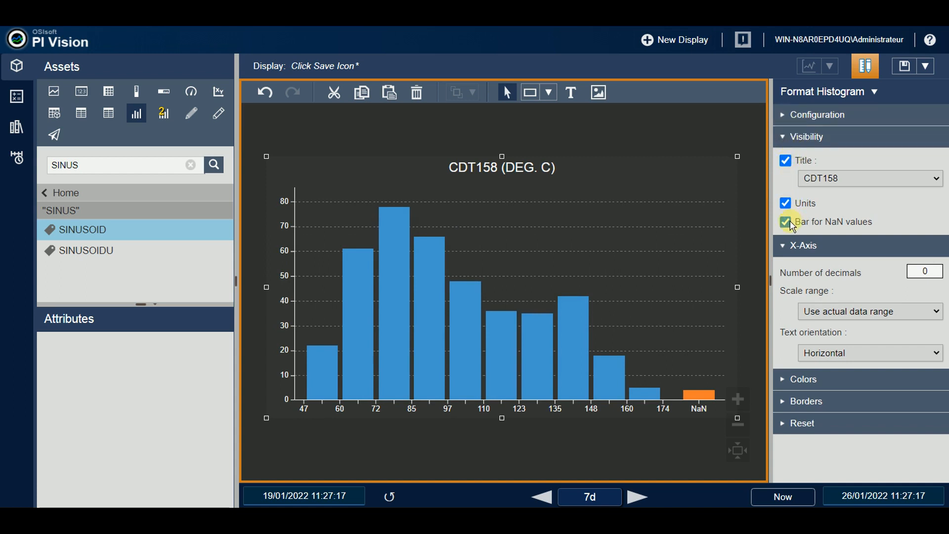
pyautogui.click(786, 160)
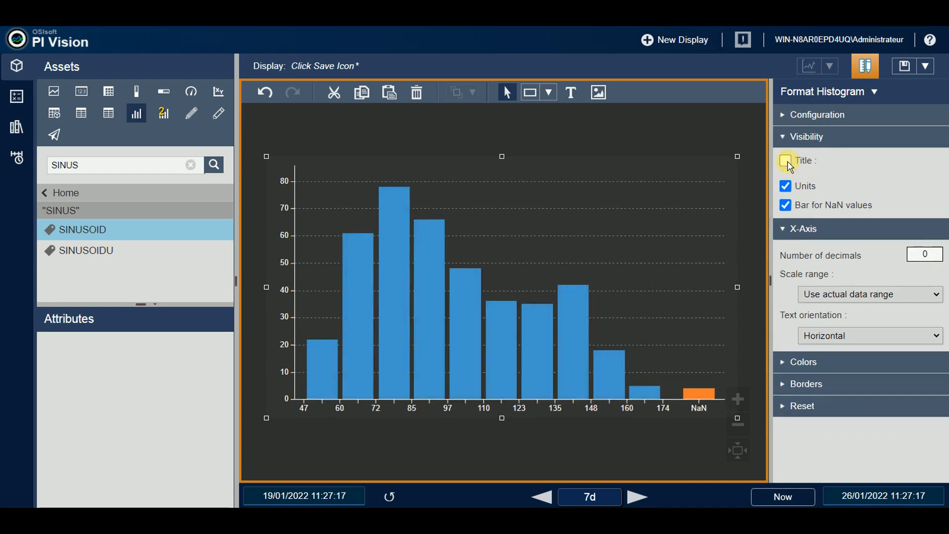
pyautogui.click(786, 161)
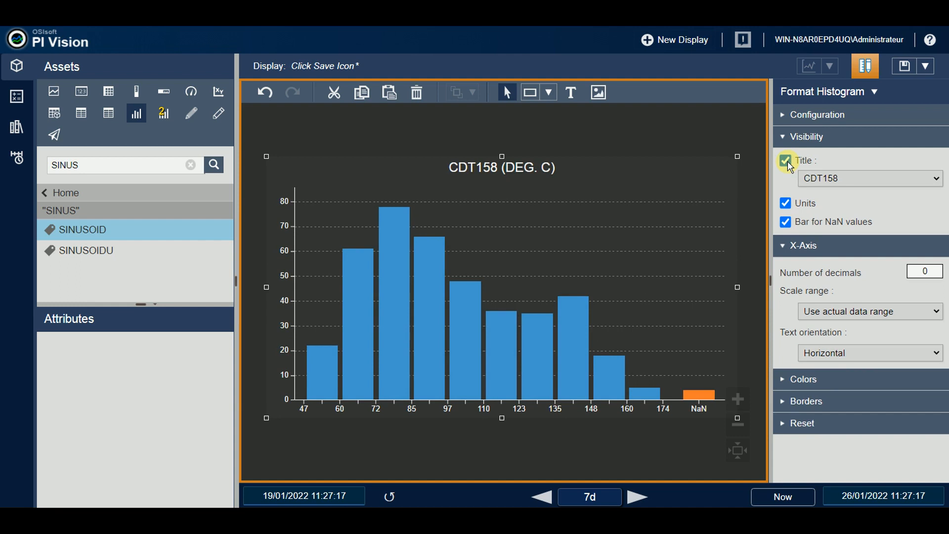
pyautogui.click(786, 161)
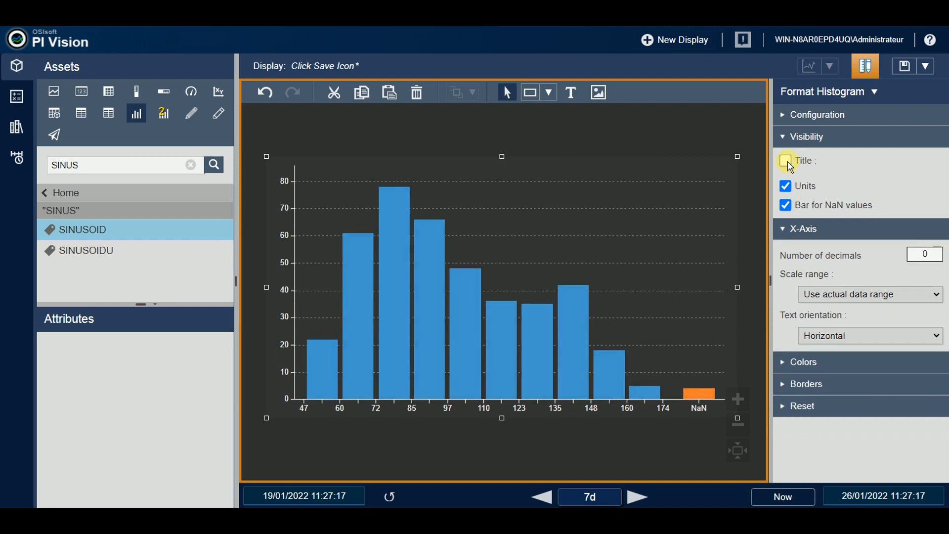
pyautogui.click(787, 161)
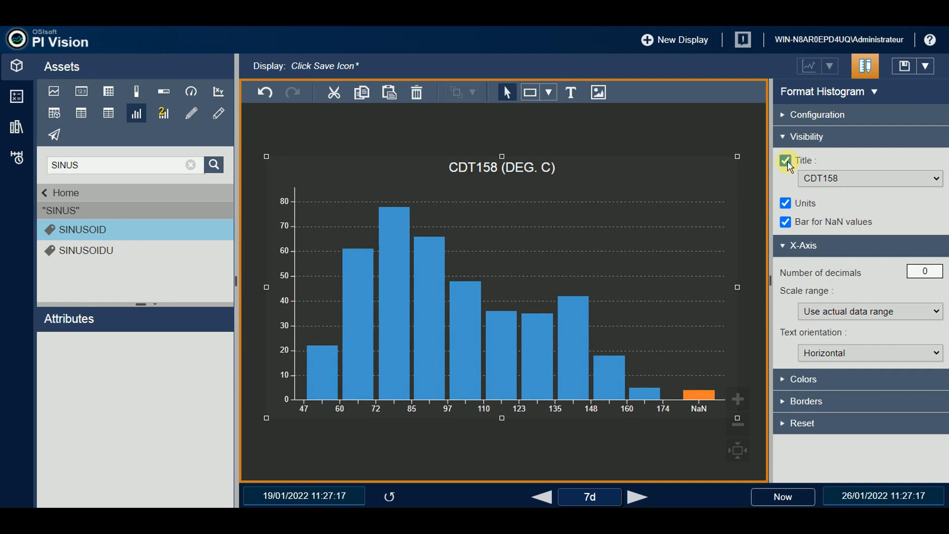
# Give the histogram the custom title "Temperature" and toggle its units off and back on
pyautogui.click(938, 179)
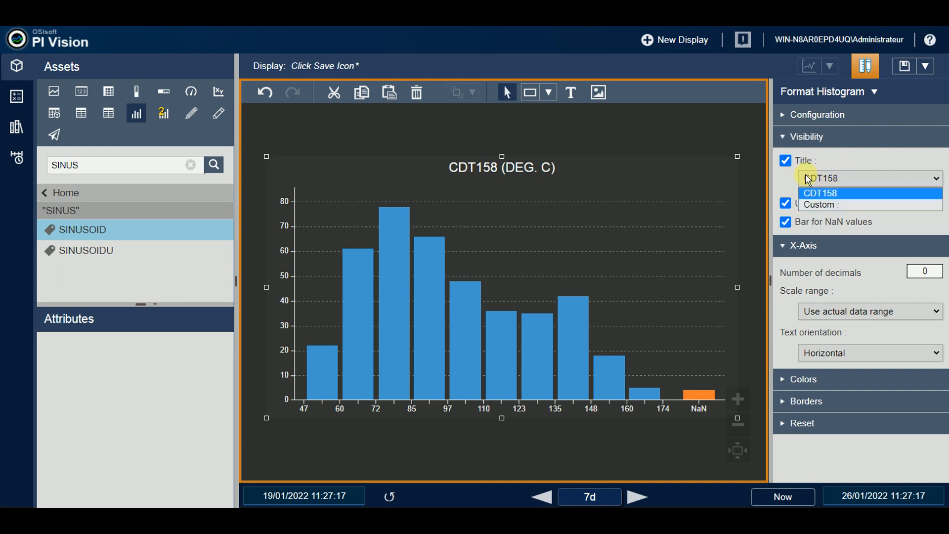
pyautogui.click(843, 200)
pyautogui.click(870, 197)
pyautogui.hotkey('ctrl', 'a')
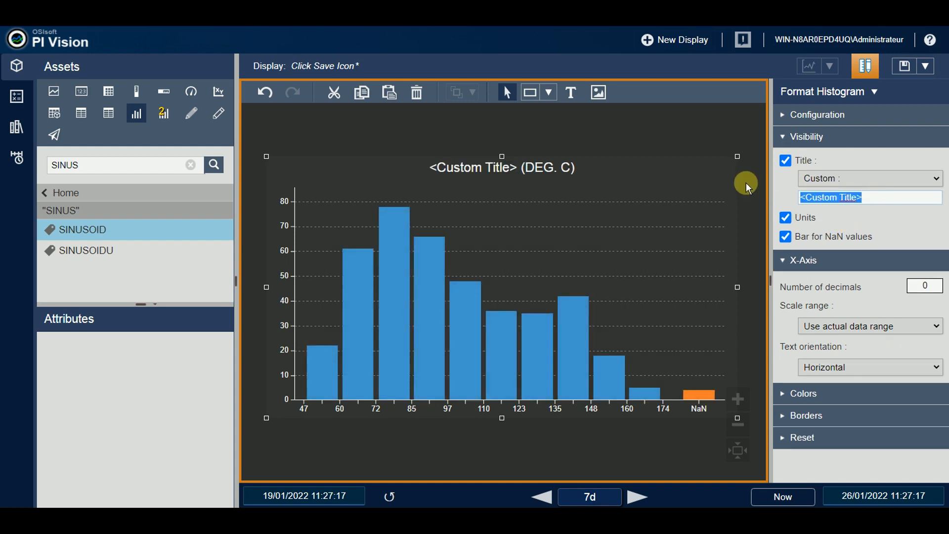
pyautogui.write('Temperature')
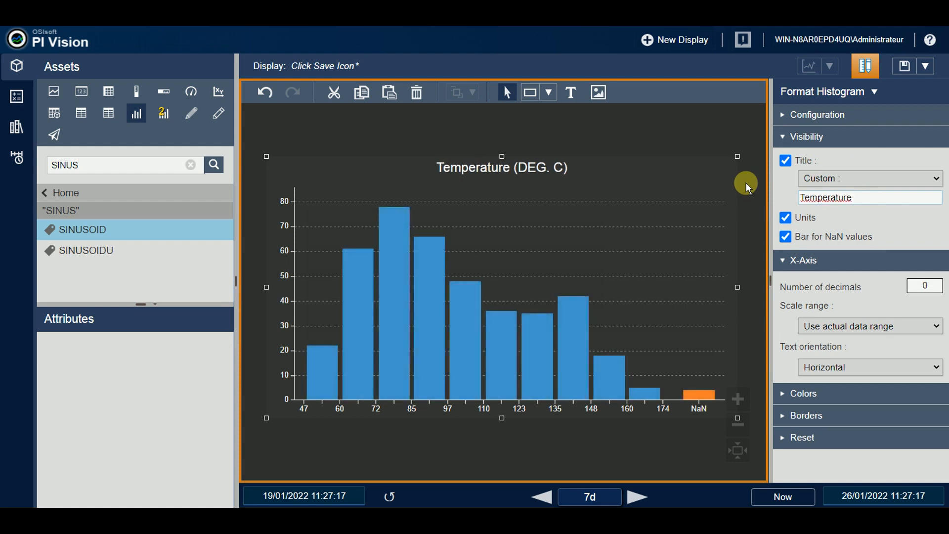
pyautogui.click(885, 214)
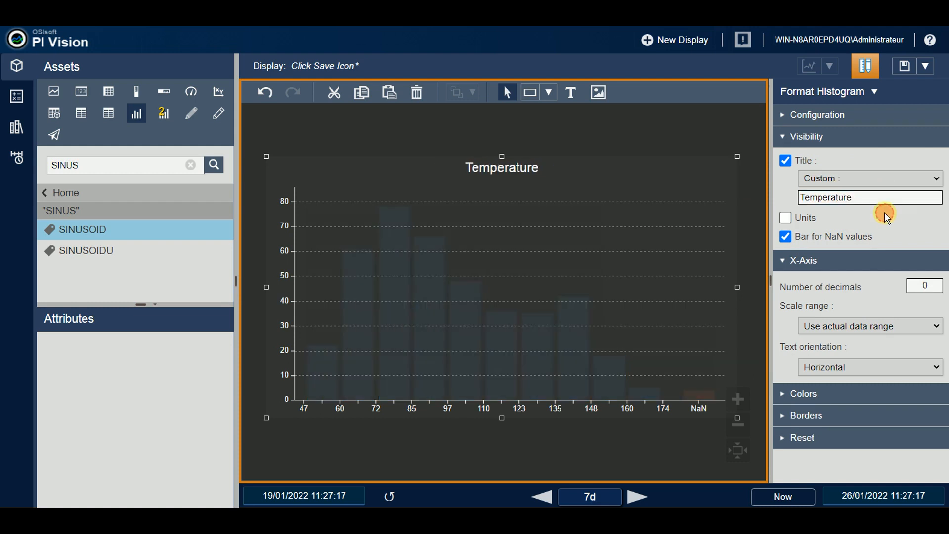
pyautogui.click(816, 216)
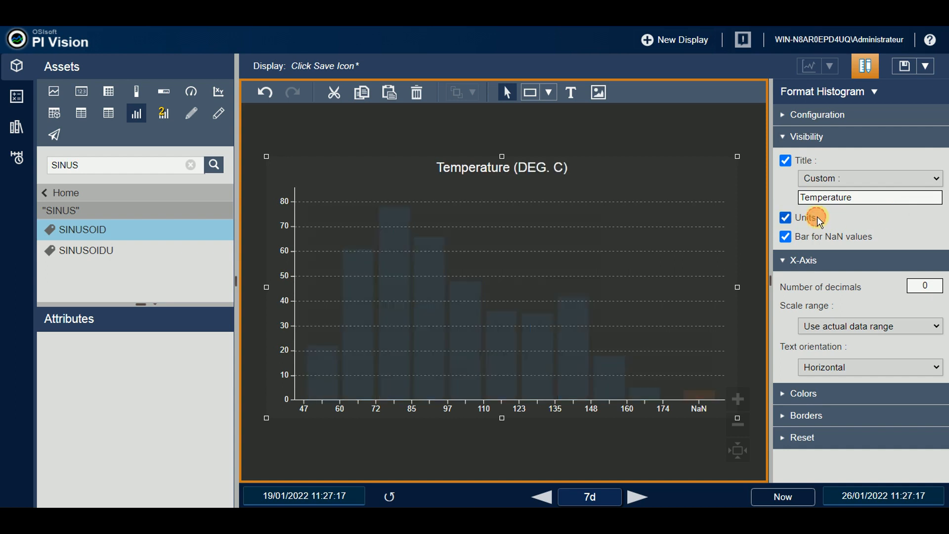
# Change the histogram's title from the custom text to the tag name CDT158
pyautogui.click(938, 180)
pyautogui.click(857, 196)
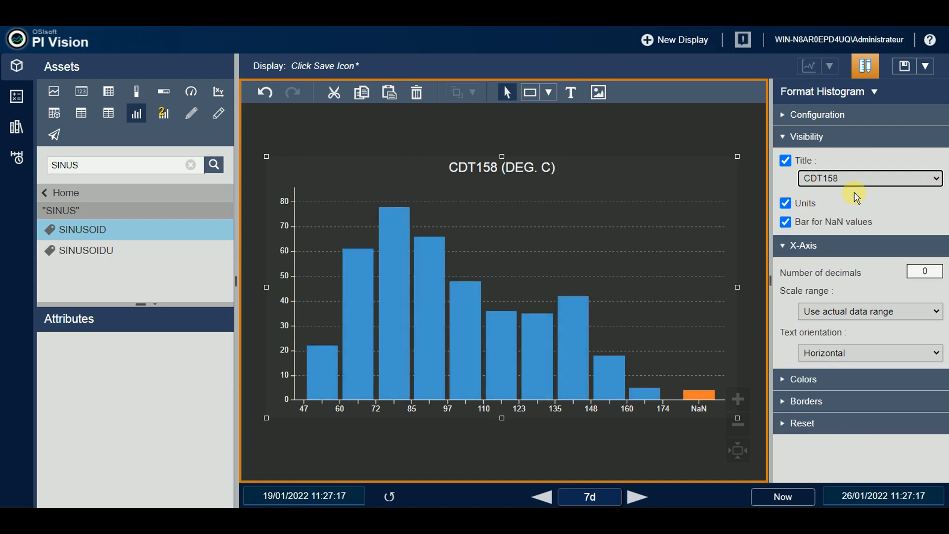
# Clear the asset search and browse the OSIsoft - TxLake Wind Farm database to the WPU_TxLKE001 asset
pyautogui.click(191, 171)
pyautogui.click(118, 165)
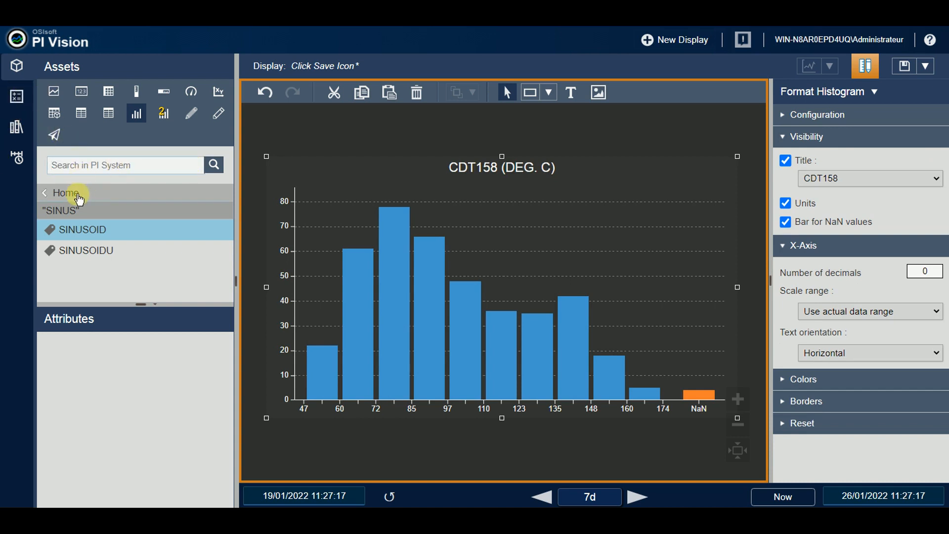
pyautogui.click(54, 192)
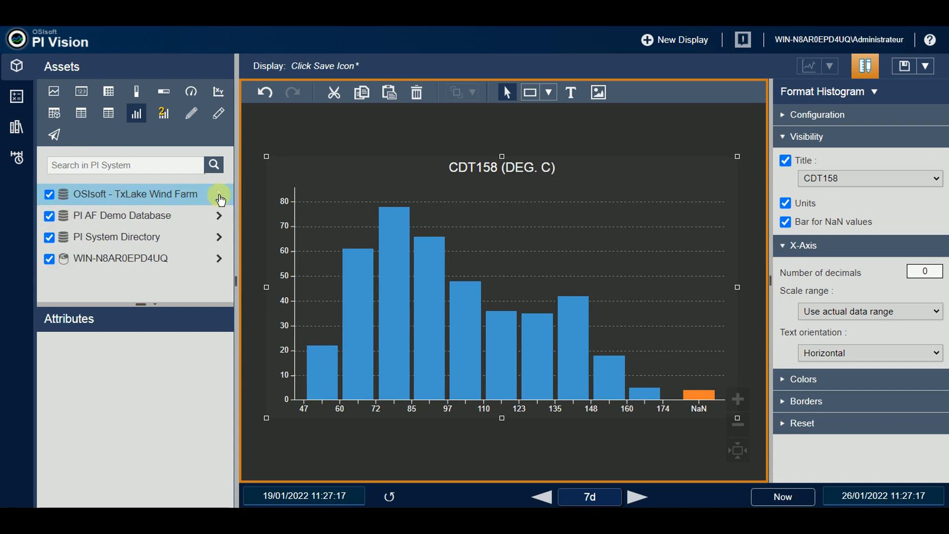
pyautogui.click(219, 197)
pyautogui.click(185, 233)
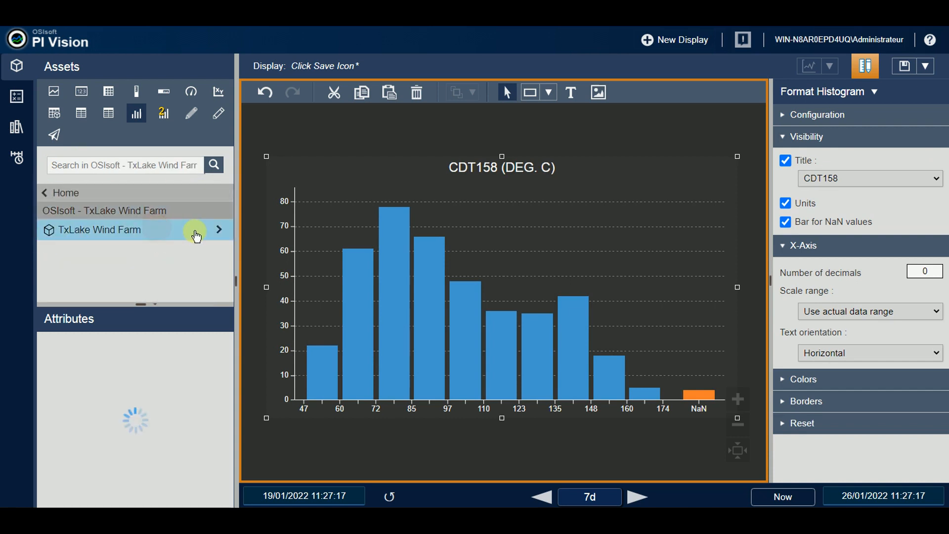
pyautogui.click(217, 233)
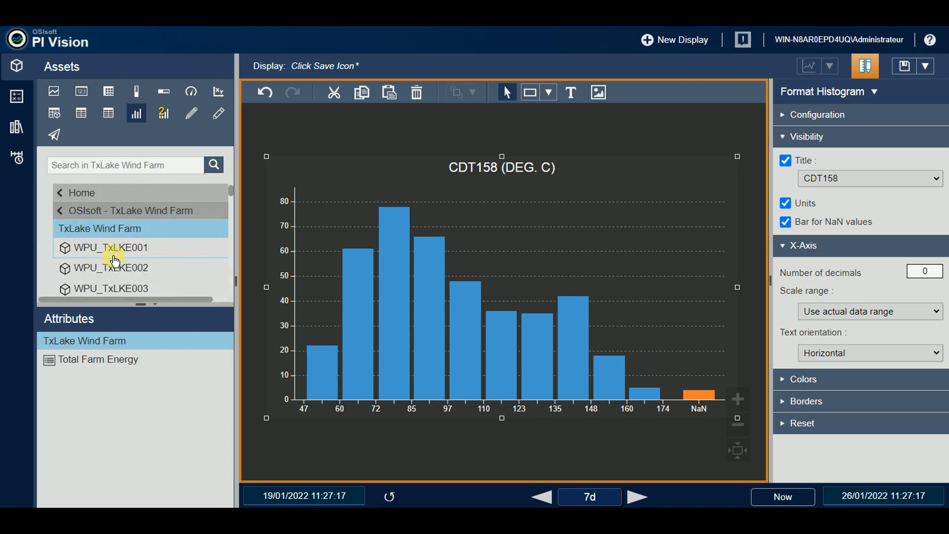
pyautogui.click(122, 254)
# Add a value symbol for WPU_TxLKE001's Rotor Speed just below the histogram
pyautogui.click(81, 92)
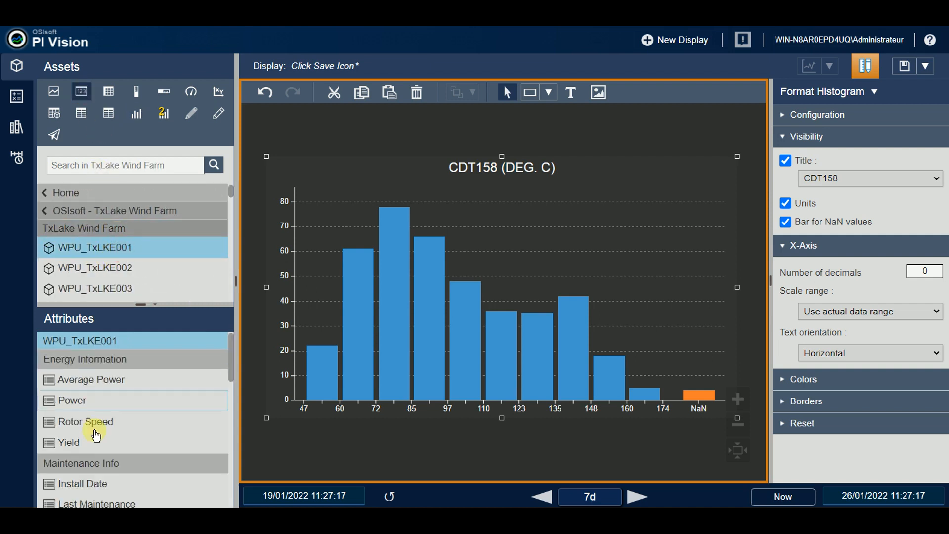
pyautogui.moveTo(99, 426); pyautogui.dragTo(276, 428)
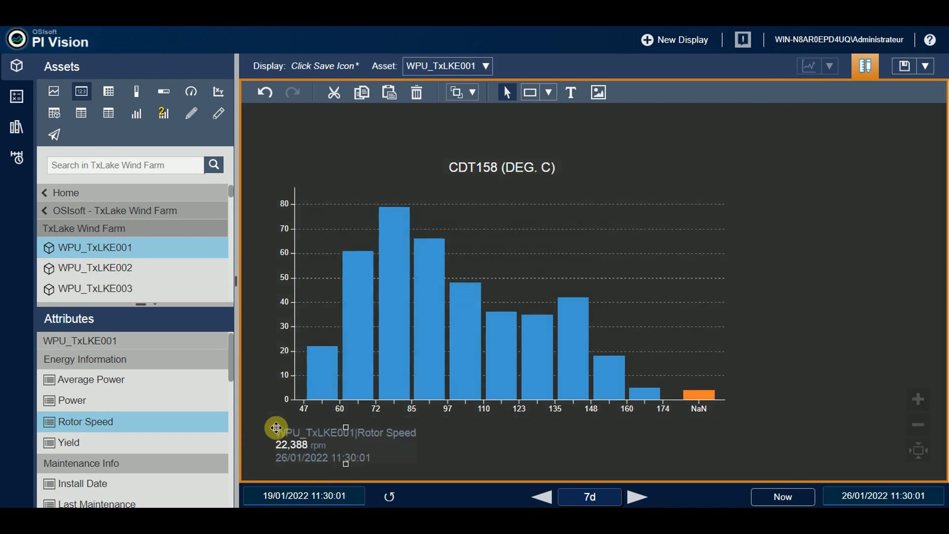
# Replace the histogram's data source with WPU_TxLKE001's Rotor Speed attribute, followed by its Power attribute
pyautogui.click(72, 400)
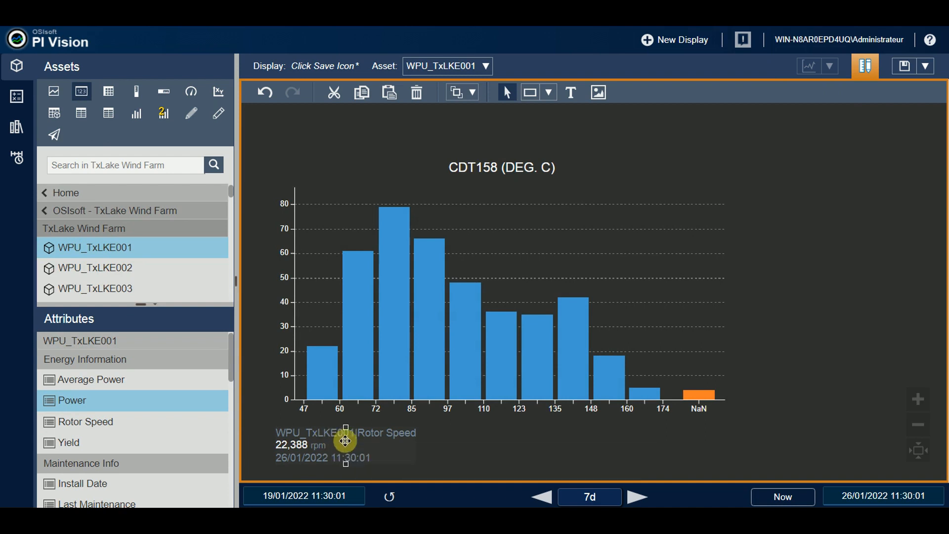
pyautogui.click(101, 422)
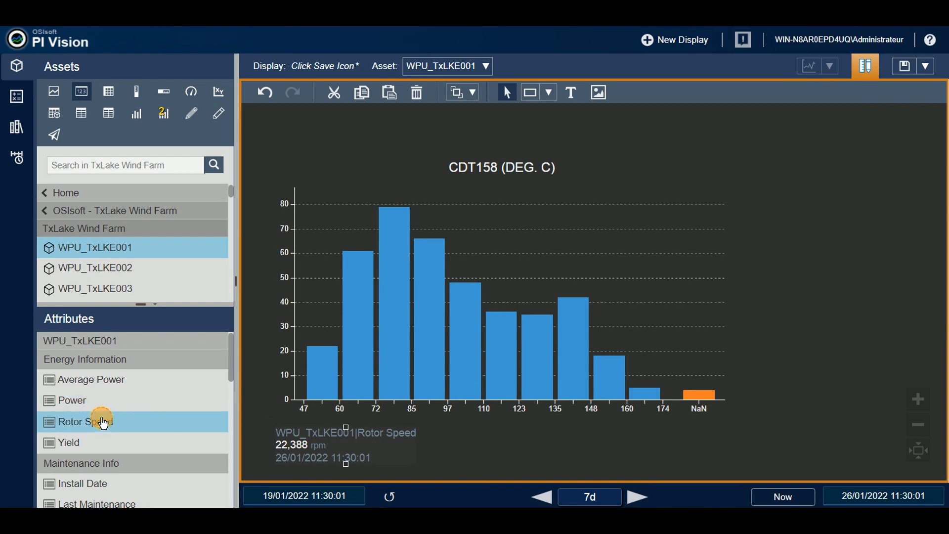
pyautogui.moveTo(103, 426); pyautogui.dragTo(314, 172)
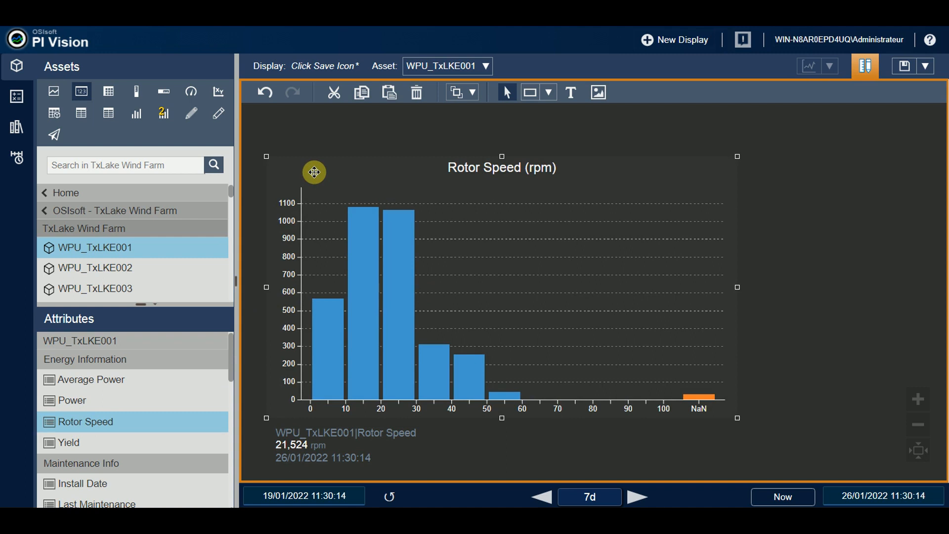
pyautogui.moveTo(69, 400); pyautogui.dragTo(332, 169)
# Open the histogram's format settings and set its title to WPU_TxLKE001|Power
pyautogui.rightClick(363, 176)
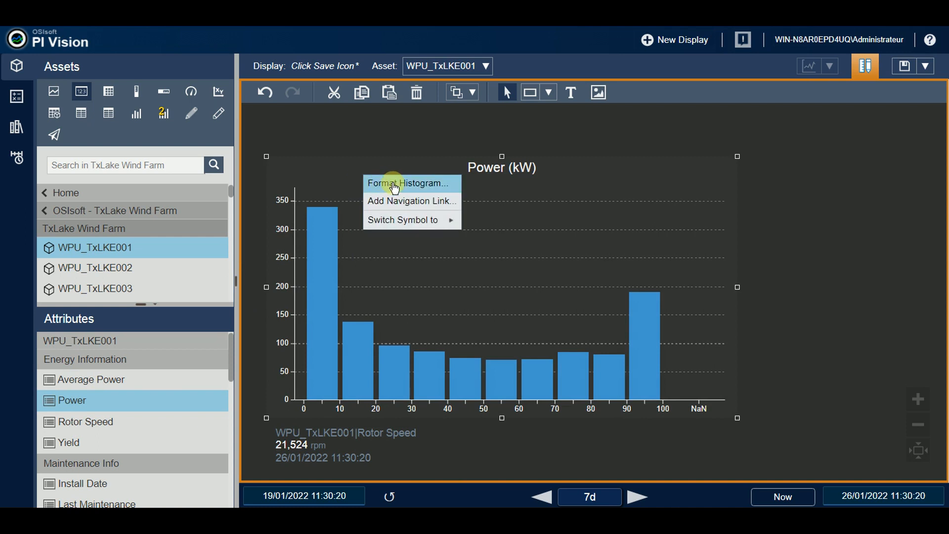
pyautogui.click(394, 187)
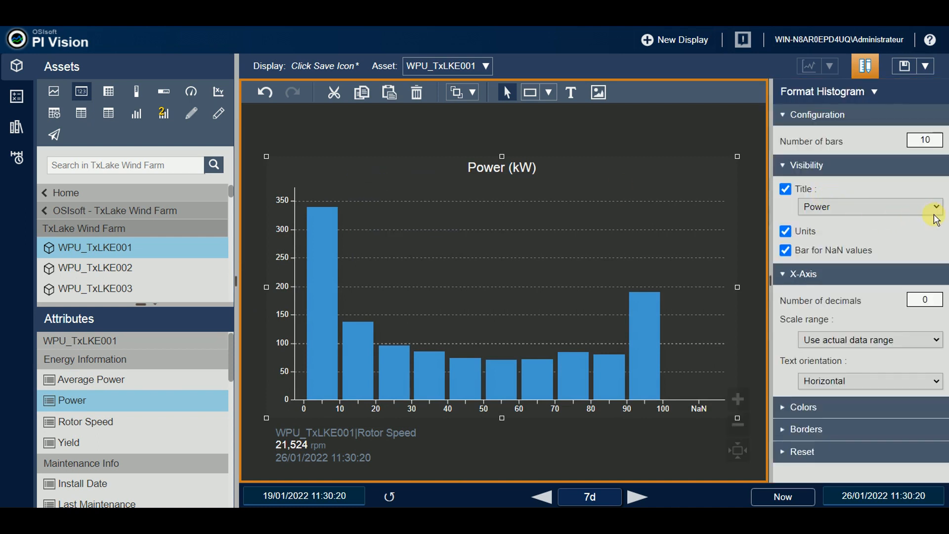
pyautogui.click(938, 208)
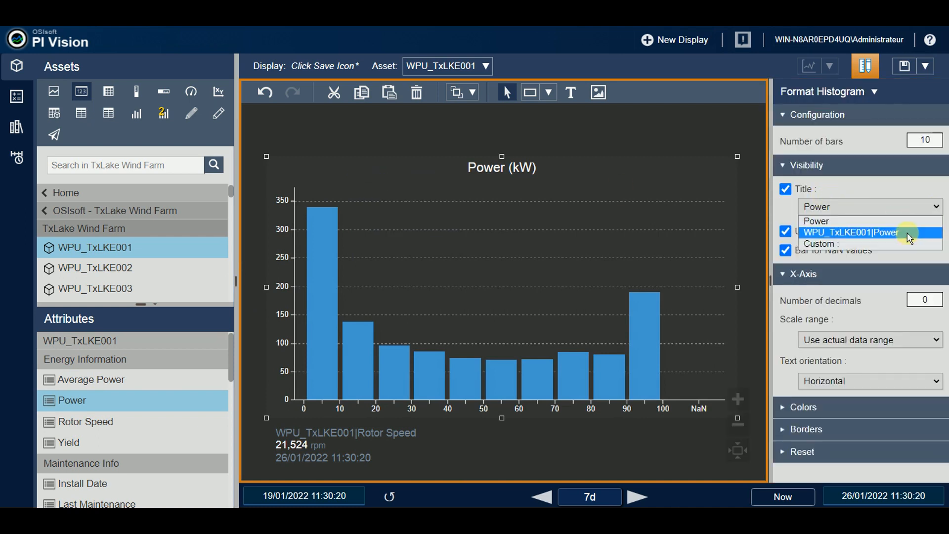
pyautogui.click(859, 233)
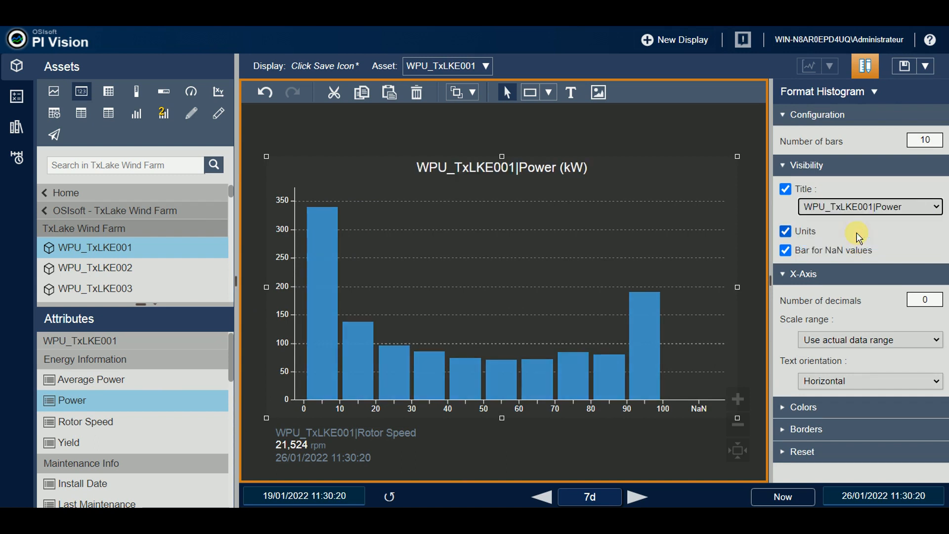
# Toggle the histogram's units off and back on, and do the same with its bar for NaN values
pyautogui.click(786, 231)
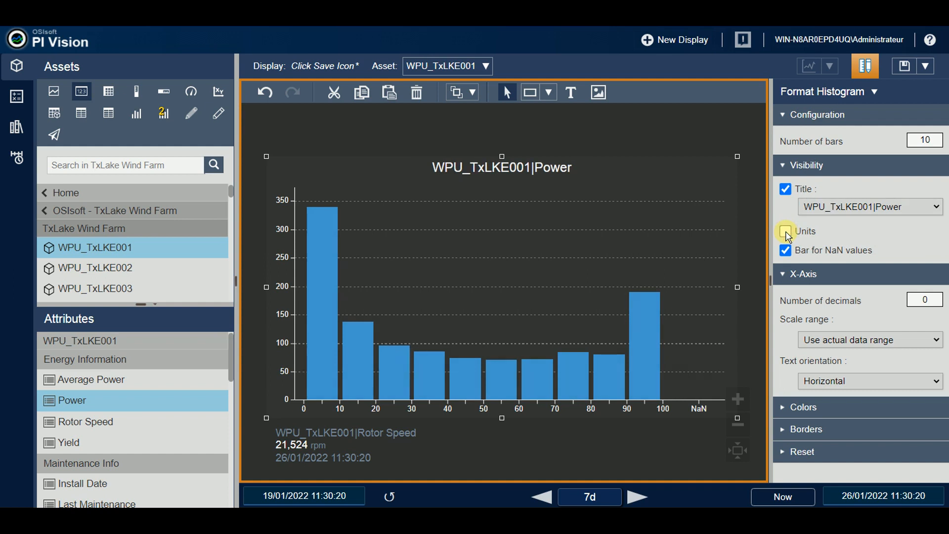
pyautogui.click(785, 231)
pyautogui.click(786, 231)
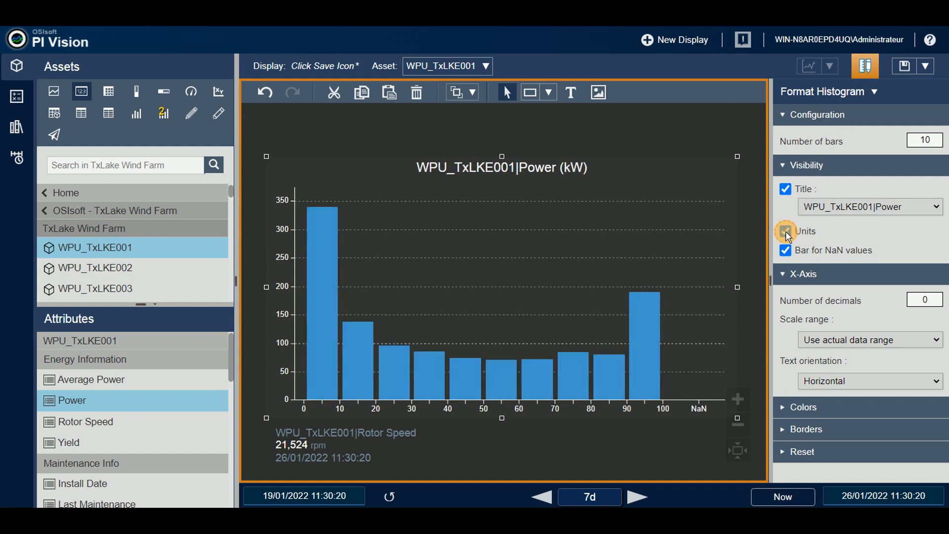
pyautogui.click(786, 232)
pyautogui.click(786, 251)
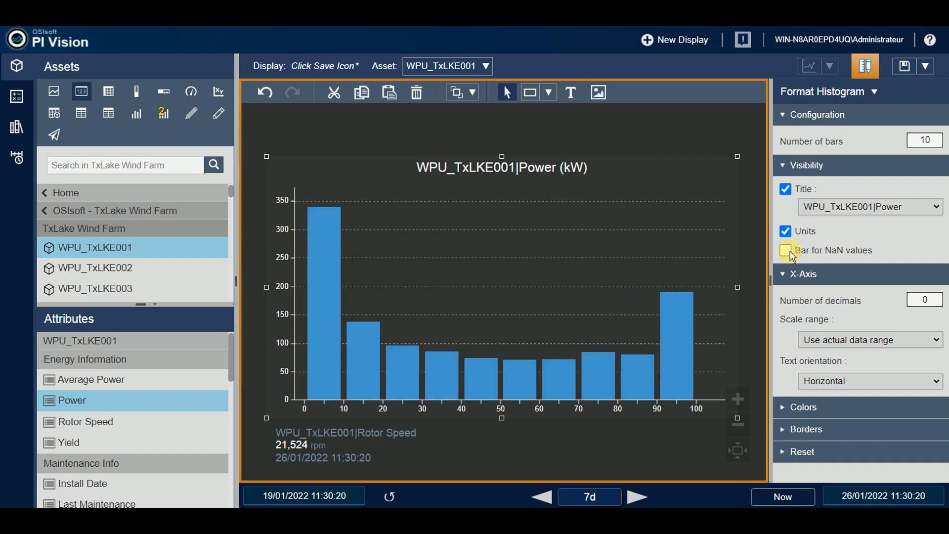
pyautogui.click(787, 252)
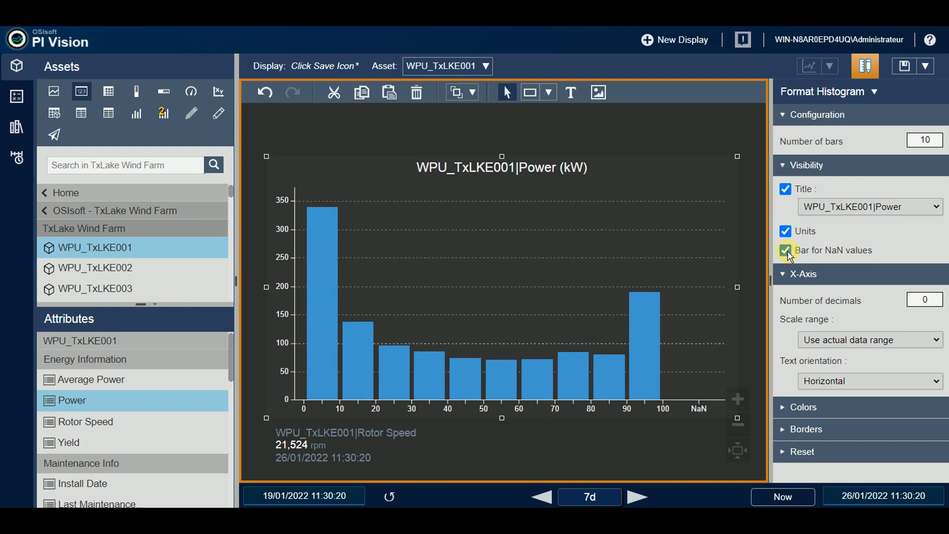
# Switch the histogram's data source to Rotor Speed and reopen its format settings
pyautogui.click(127, 420)
pyautogui.moveTo(127, 420); pyautogui.dragTo(421, 246)
pyautogui.rightClick(643, 269)
pyautogui.click(656, 277)
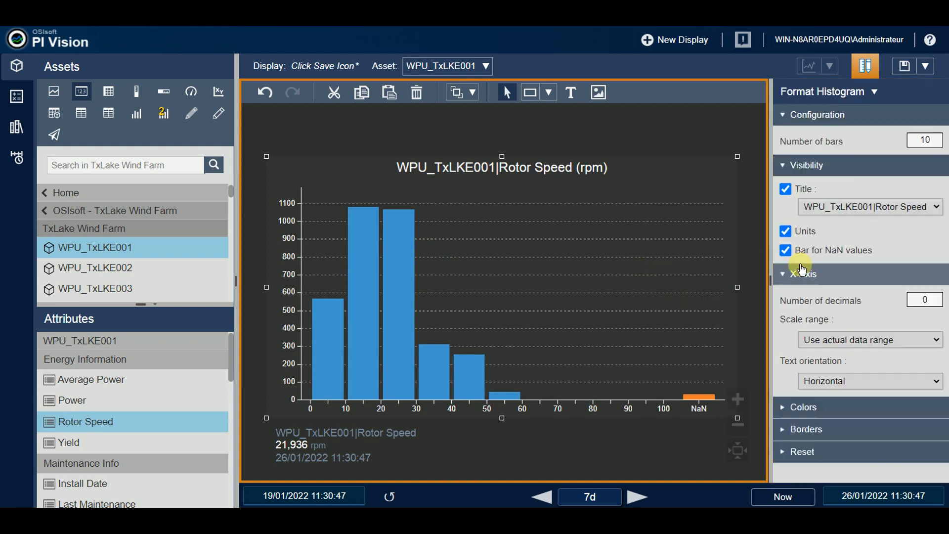
# Toggle the histogram's bar for NaN values and leave it hidden
pyautogui.click(786, 249)
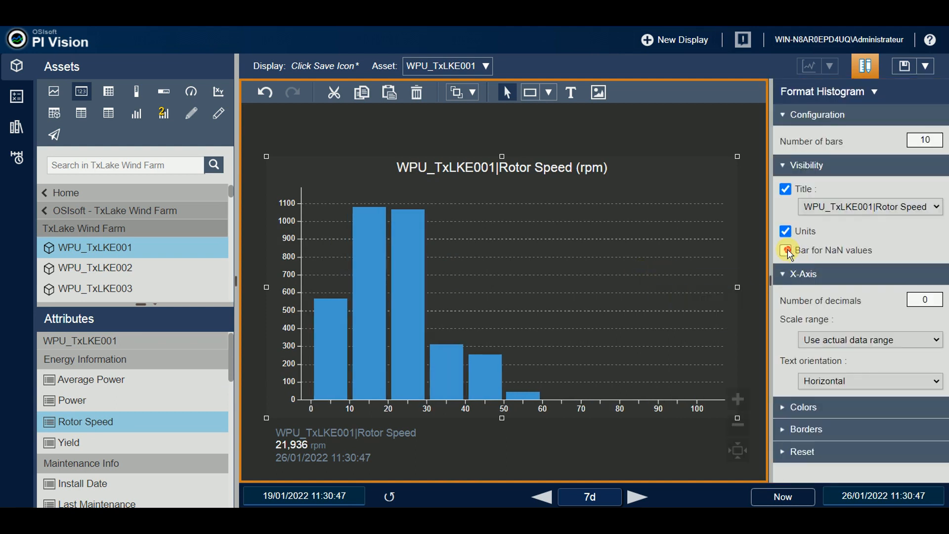
pyautogui.click(787, 249)
pyautogui.click(787, 249)
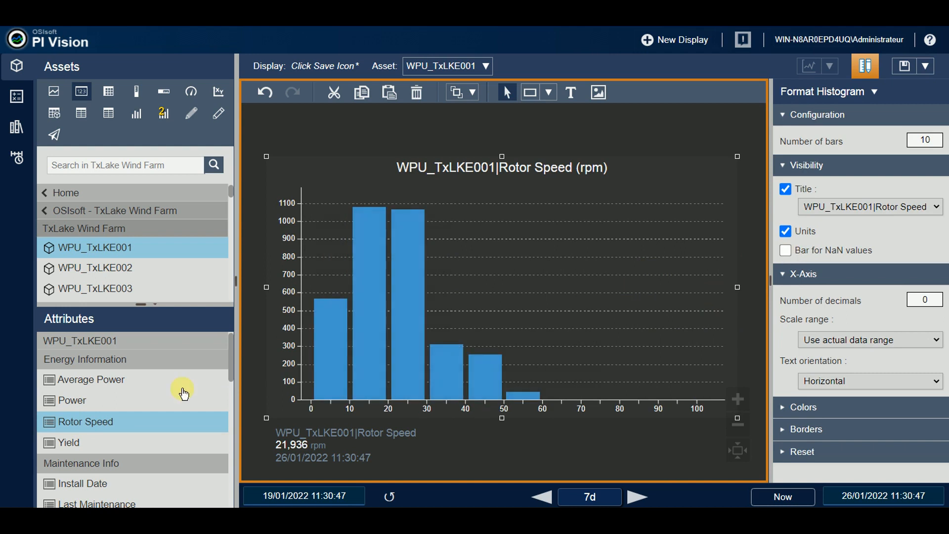
# Switch the histogram's data source back to the Power attribute and reopen its format settings
pyautogui.moveTo(79, 400); pyautogui.dragTo(502, 265)
pyautogui.rightClick(615, 225)
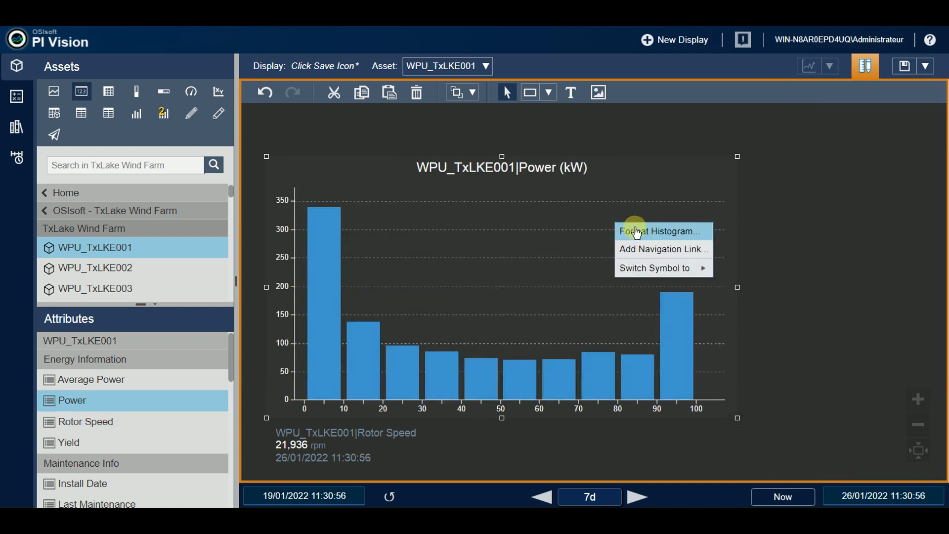
pyautogui.click(635, 229)
# Try 2 decimals on the histogram's X-axis, and finish with the number of decimals set to 3
pyautogui.doubleClick(939, 300)
pyautogui.write('2')
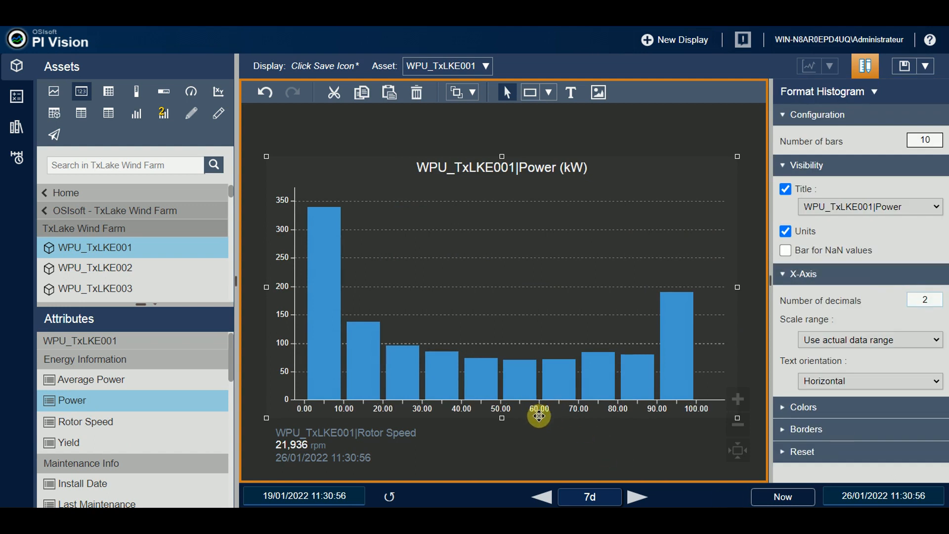
pyautogui.doubleClick(932, 300)
pyautogui.write('3')
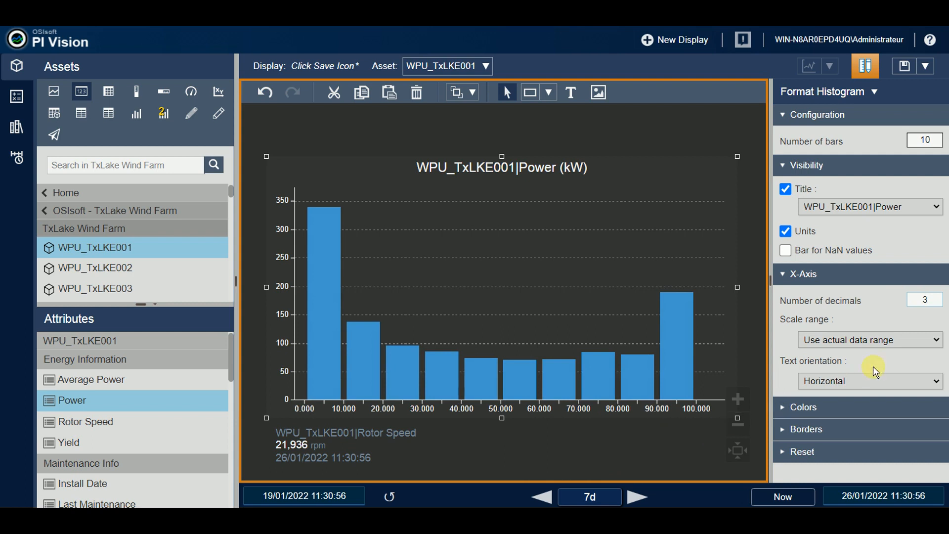
# Set the X-axis scale range to custom settings and move the display back two 7-day periods and forward again
pyautogui.click(937, 341)
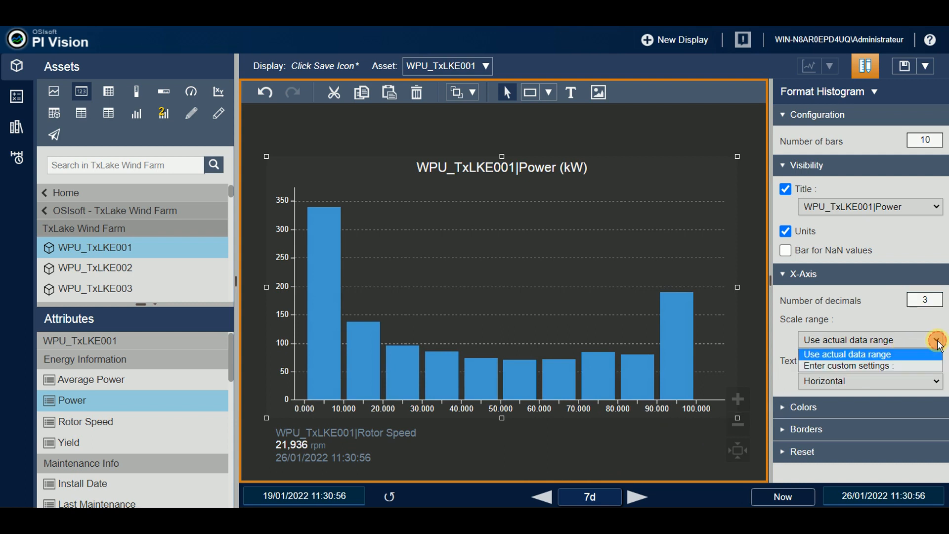
pyautogui.click(884, 366)
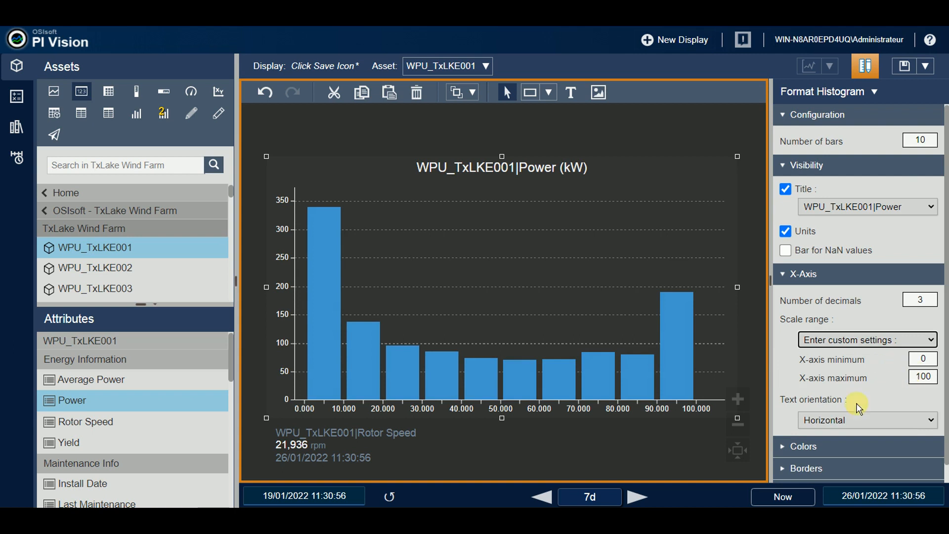
pyautogui.click(543, 498)
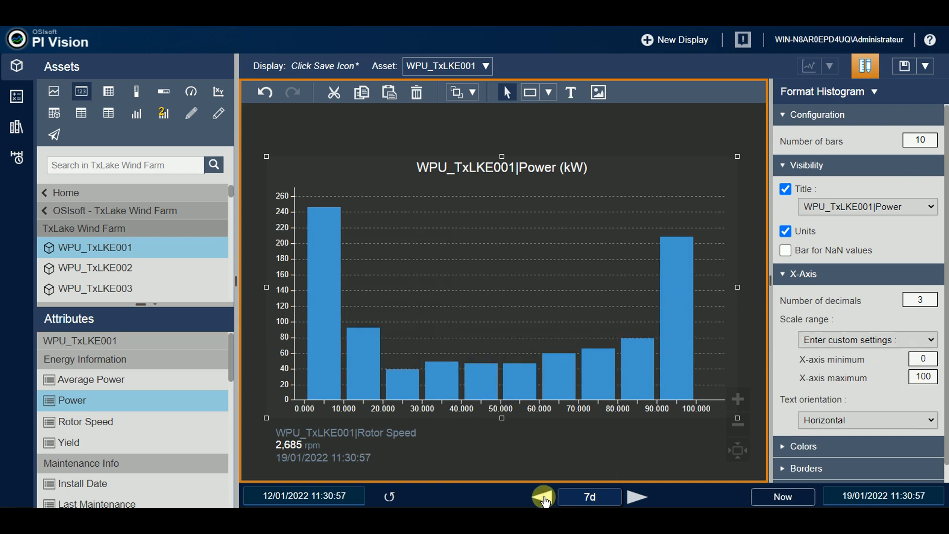
pyautogui.click(544, 498)
pyautogui.click(633, 497)
pyautogui.click(632, 498)
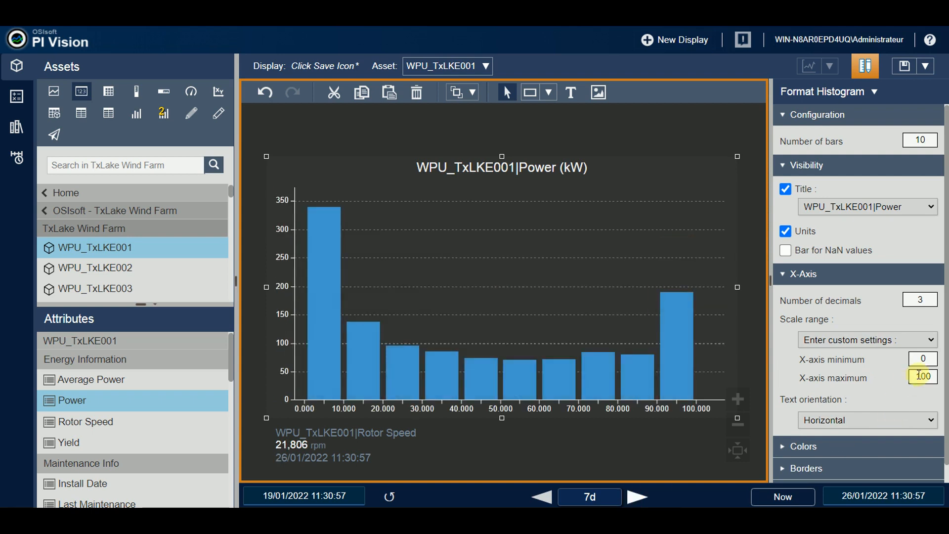
# Set the X-axis scale to the actual data range and view the two preceding 7-day periods before returning
pyautogui.click(926, 340)
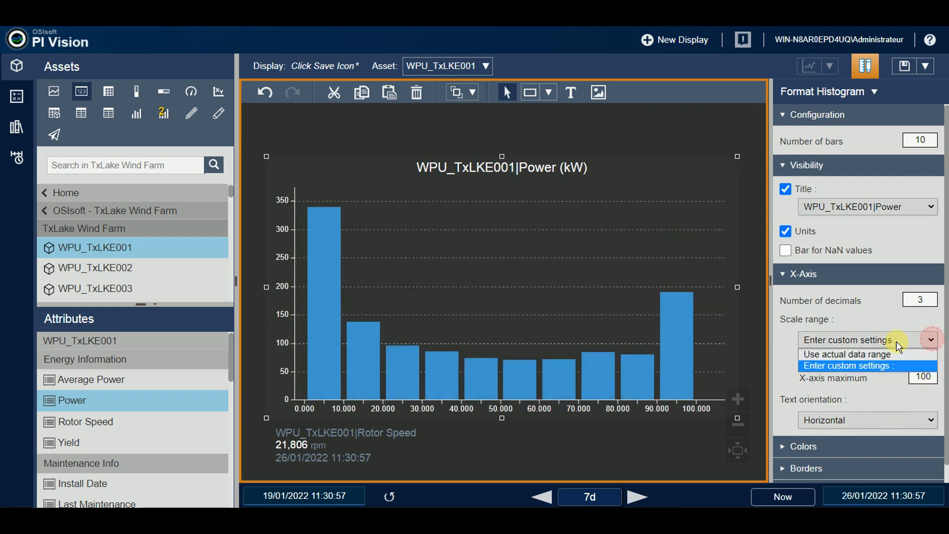
pyautogui.click(876, 354)
pyautogui.click(545, 496)
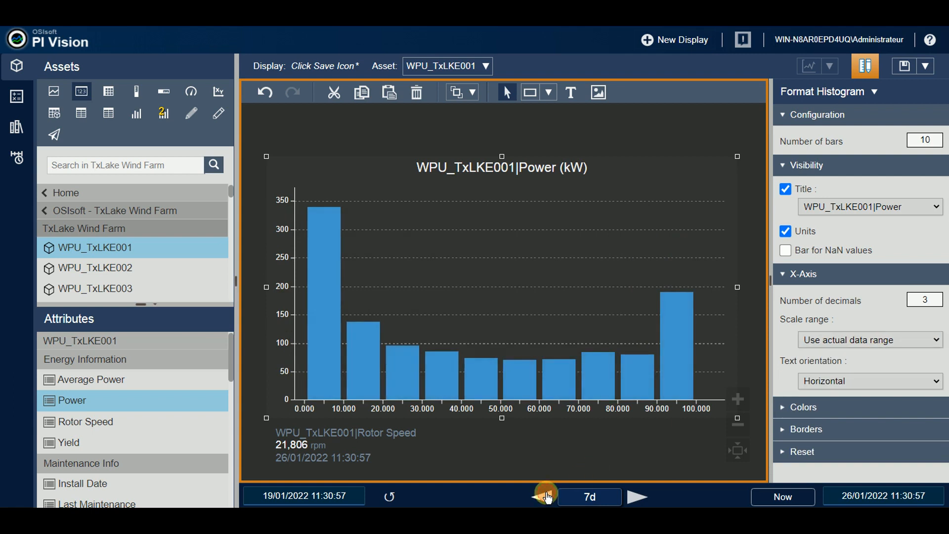
pyautogui.click(547, 496)
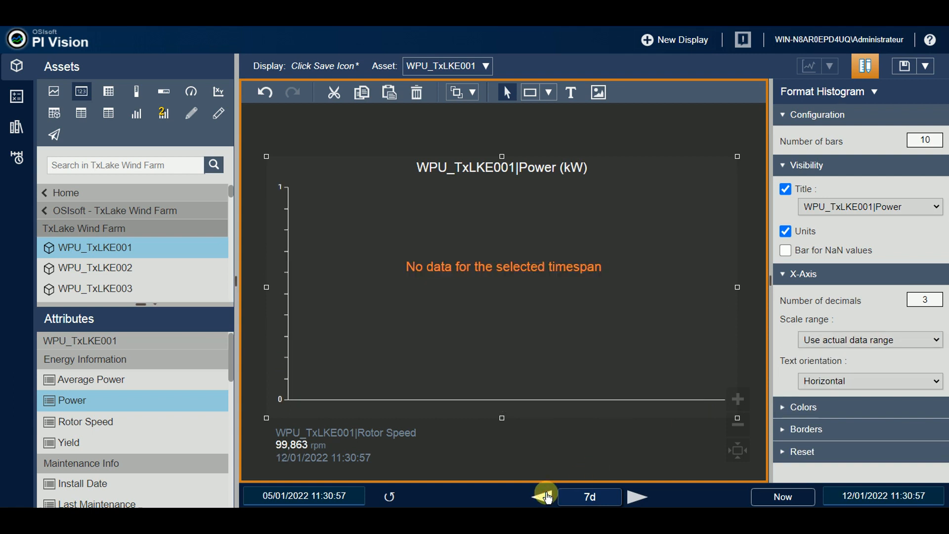
pyautogui.click(632, 497)
pyautogui.click(631, 498)
# Set the X-axis scale range to custom settings with a minimum of 50
pyautogui.click(938, 343)
pyautogui.click(883, 365)
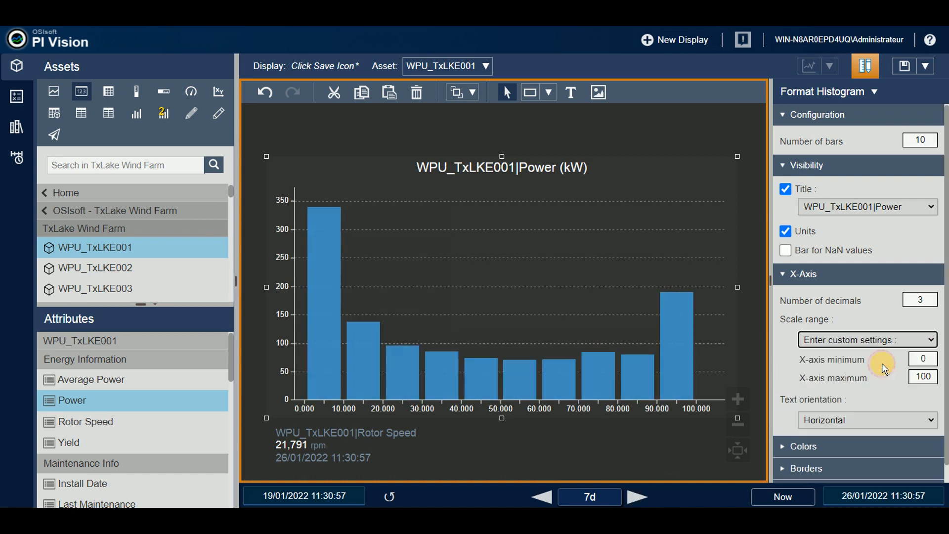
pyautogui.doubleClick(928, 359)
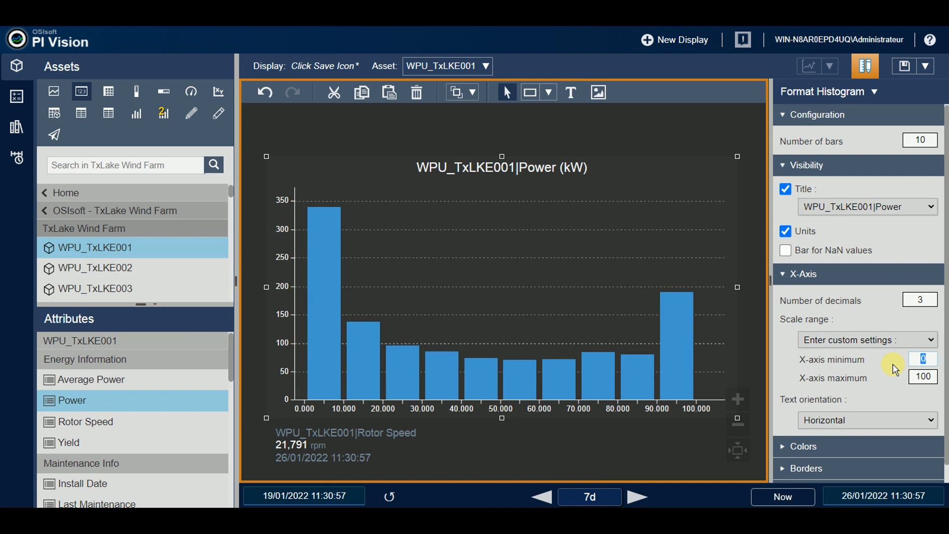
pyautogui.write('50')
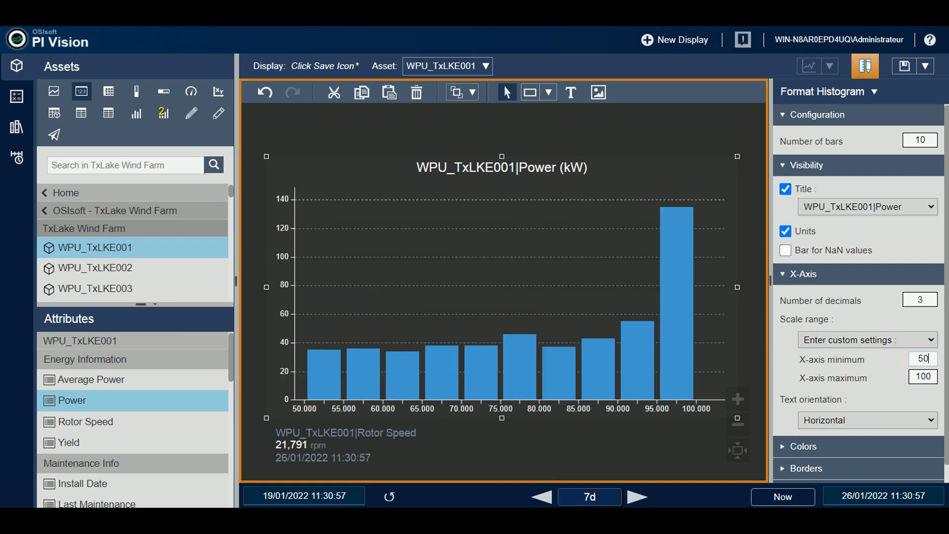
# Try an X-axis maximum of 10 for the custom scale range
pyautogui.moveTo(922, 379); pyautogui.dragTo(944, 390)
pyautogui.press('BackSpace')
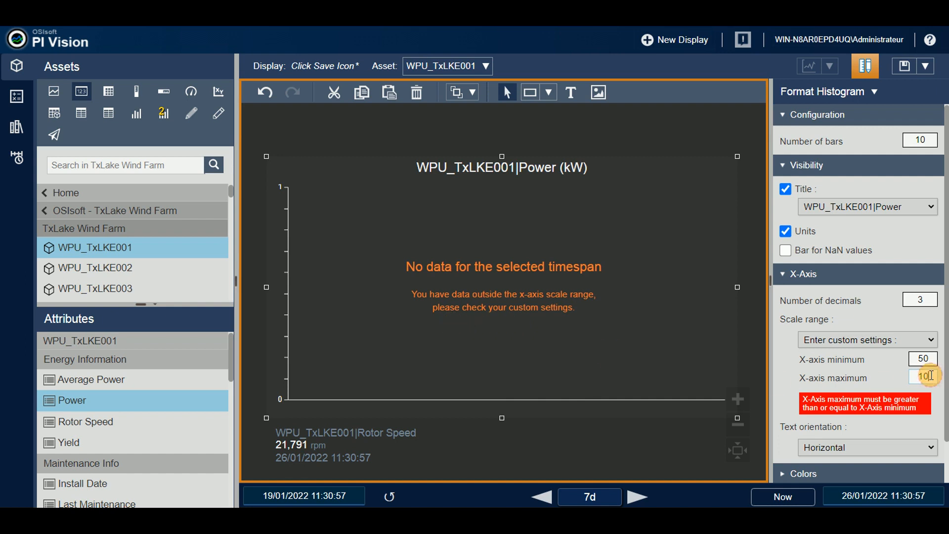
# Try custom X-axis maximums of 100 and 90 for the histogram's scale range
pyautogui.write('0')
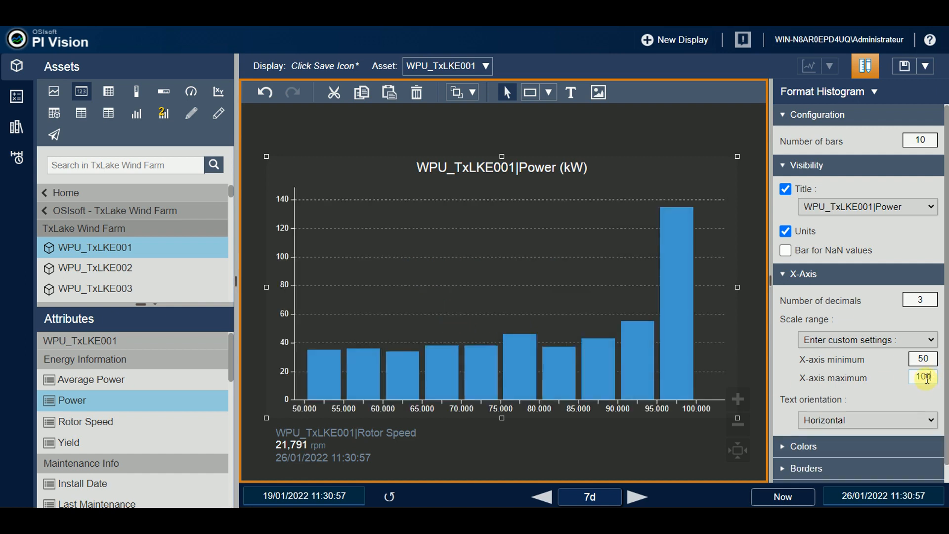
pyautogui.click(920, 376)
pyautogui.write('90')
# Try a custom X-axis scale range with a minimum of 500 and a maximum of 600
pyautogui.click(929, 361)
pyautogui.write('0')
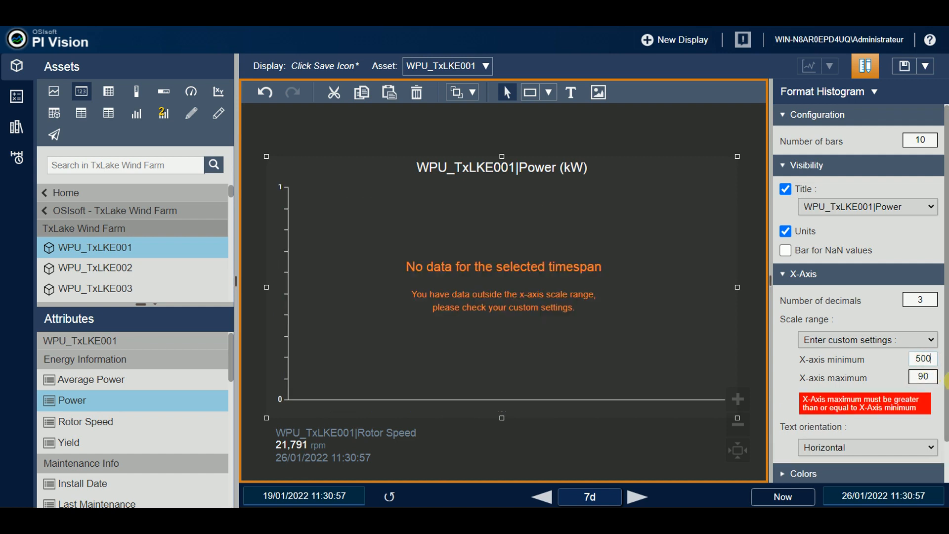
pyautogui.doubleClick(932, 372)
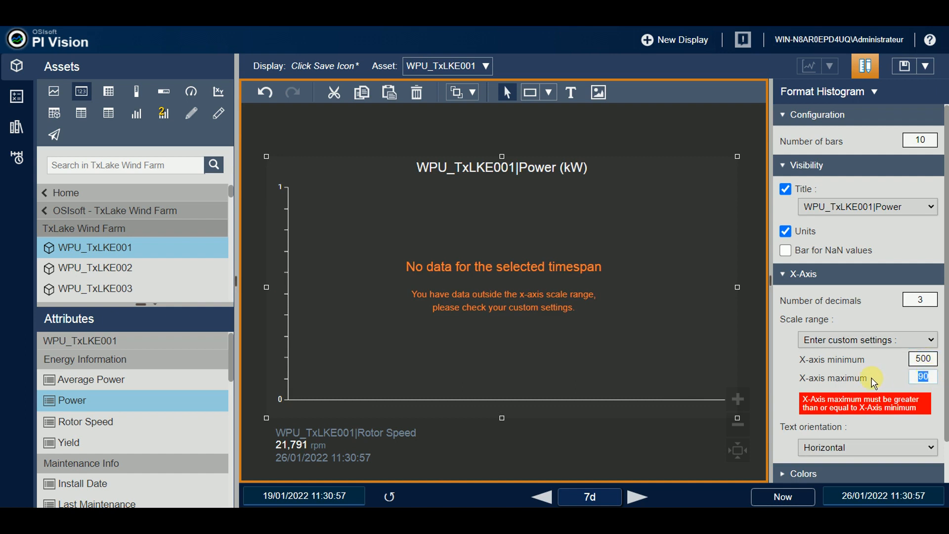
pyautogui.write('600')
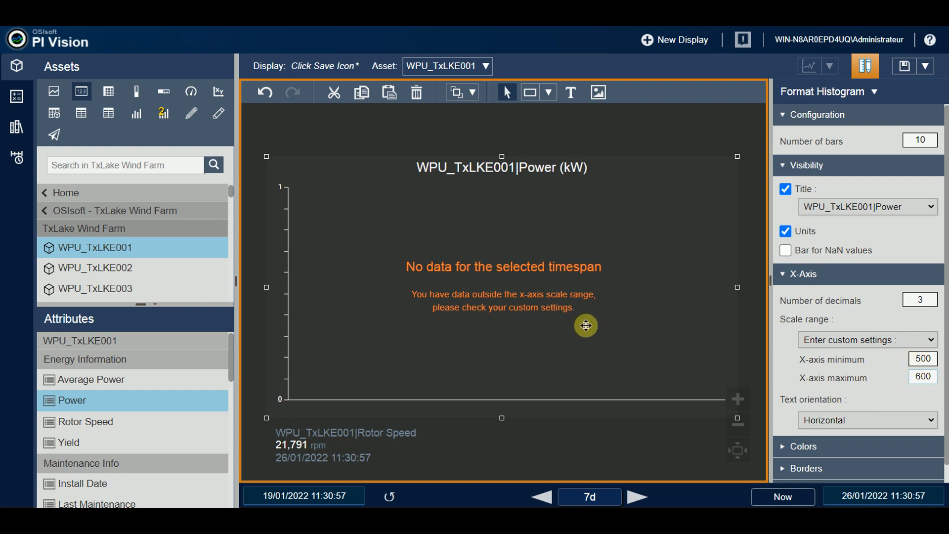
# Set the X-axis scale range to use the actual data range and the number of decimals to 8
pyautogui.click(931, 341)
pyautogui.click(876, 354)
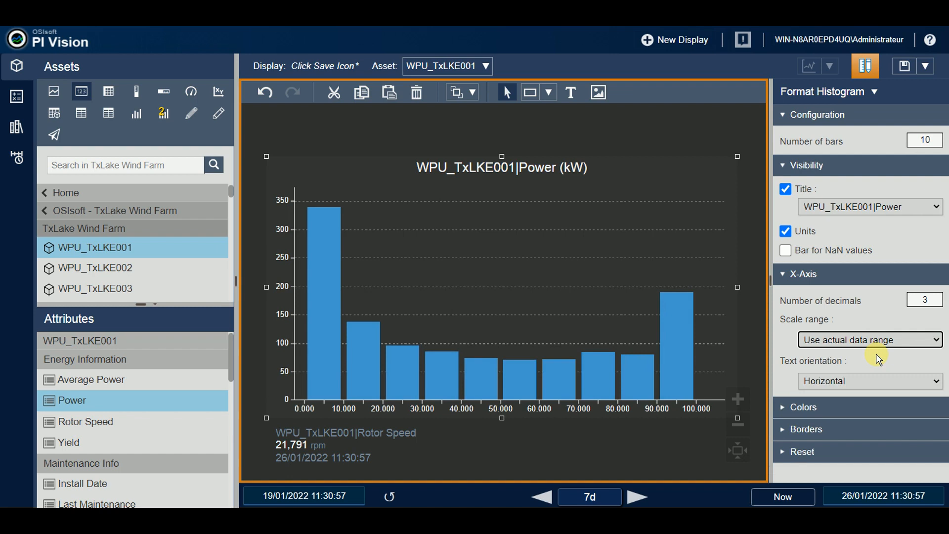
pyautogui.click(937, 384)
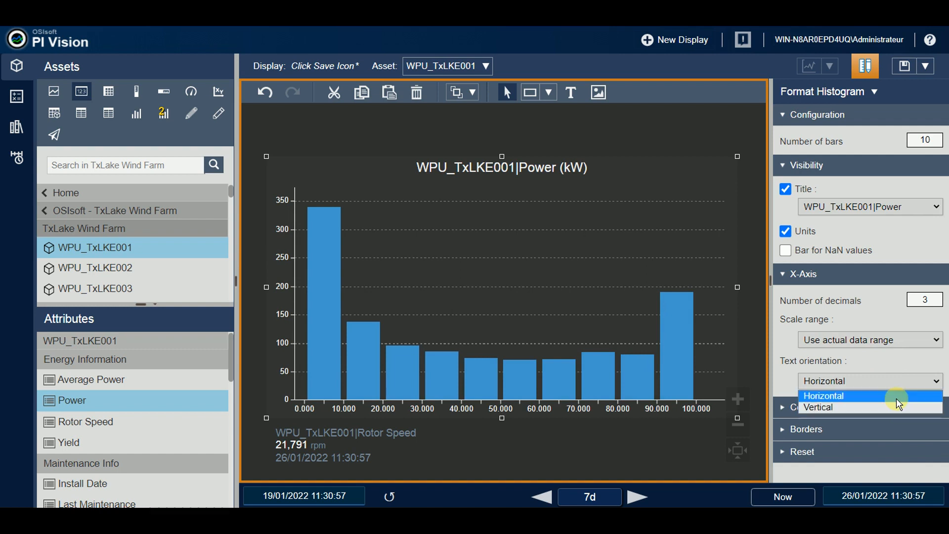
pyautogui.click(934, 299)
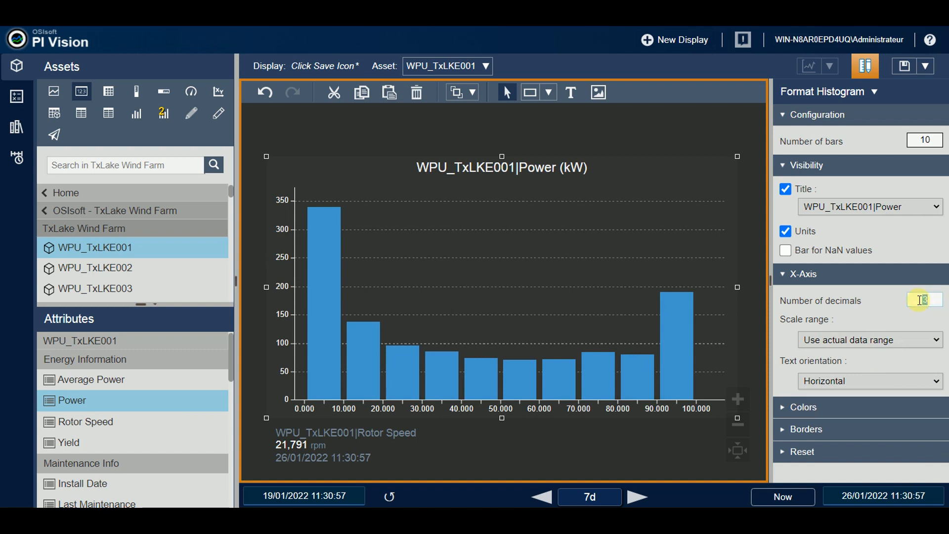
pyautogui.write('8')
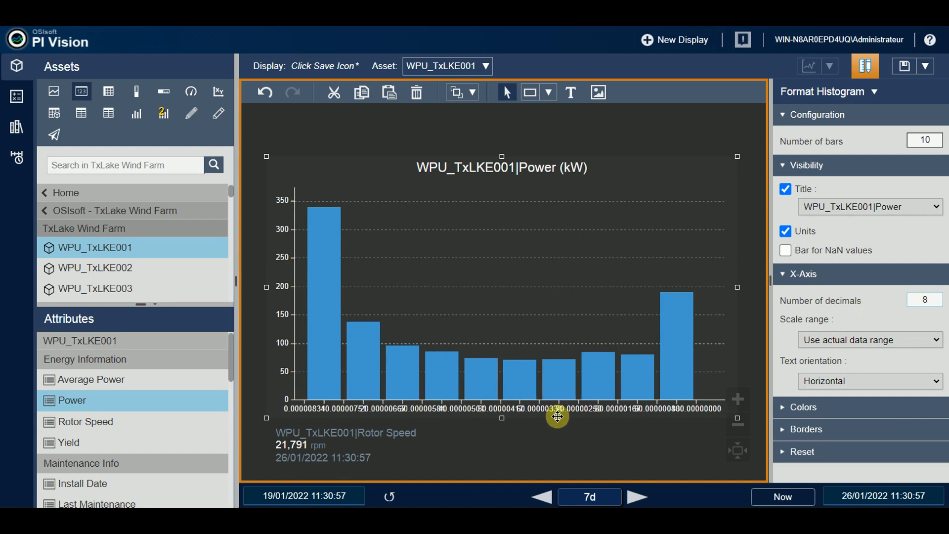
# Set the X-axis text orientation to vertical with a label height of 150
pyautogui.click(937, 384)
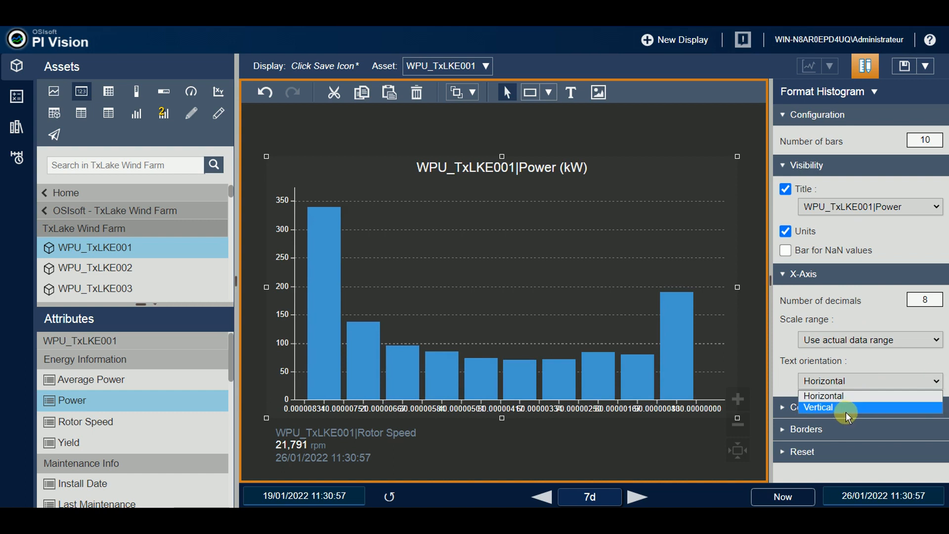
pyautogui.click(844, 407)
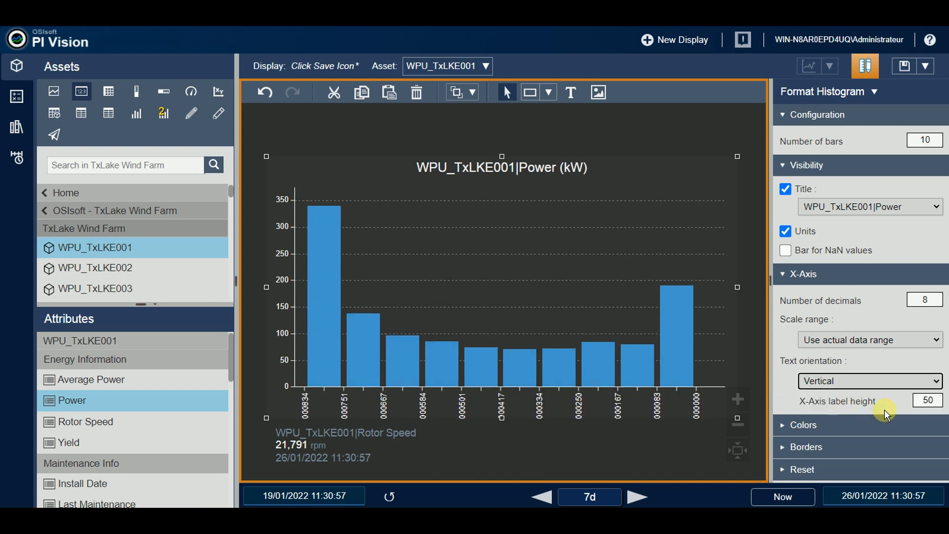
pyautogui.click(926, 401)
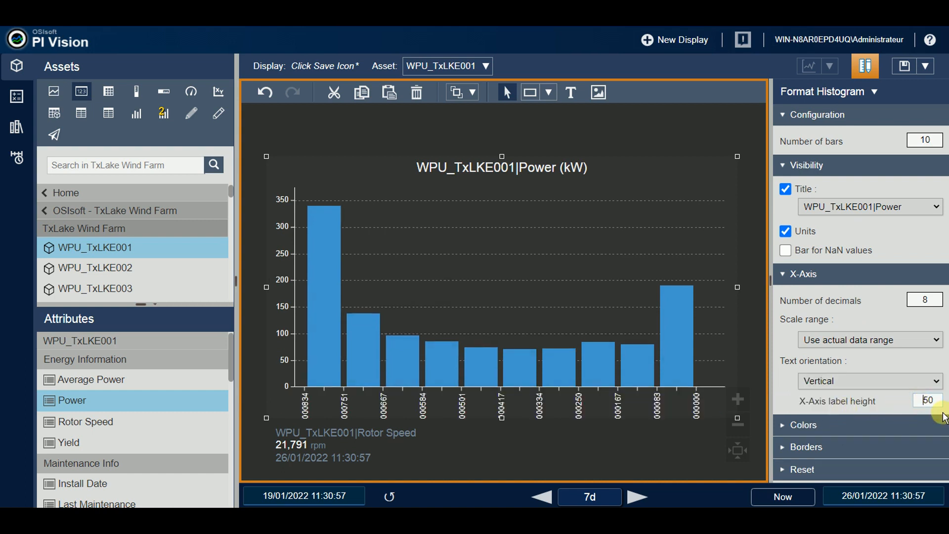
pyautogui.write('1')
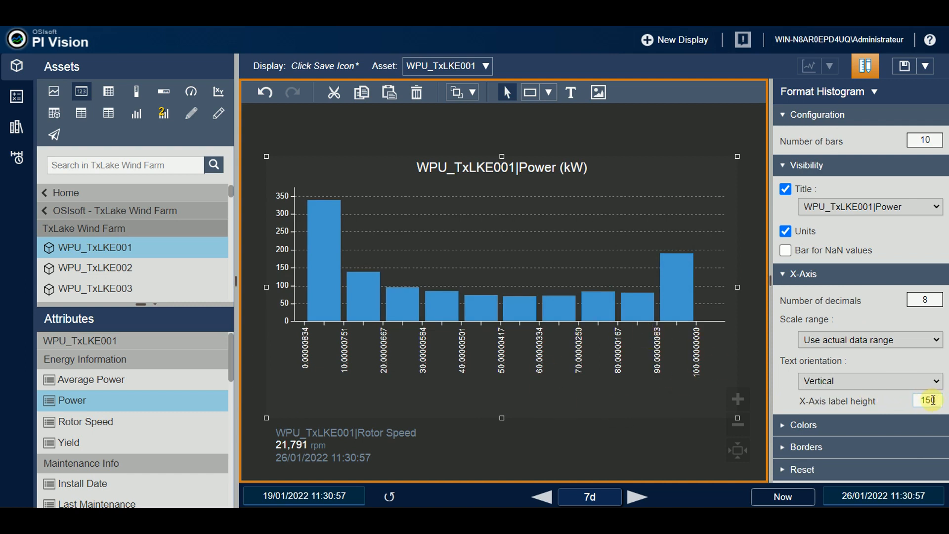
# Set the histogram's background color to light gray
pyautogui.click(786, 277)
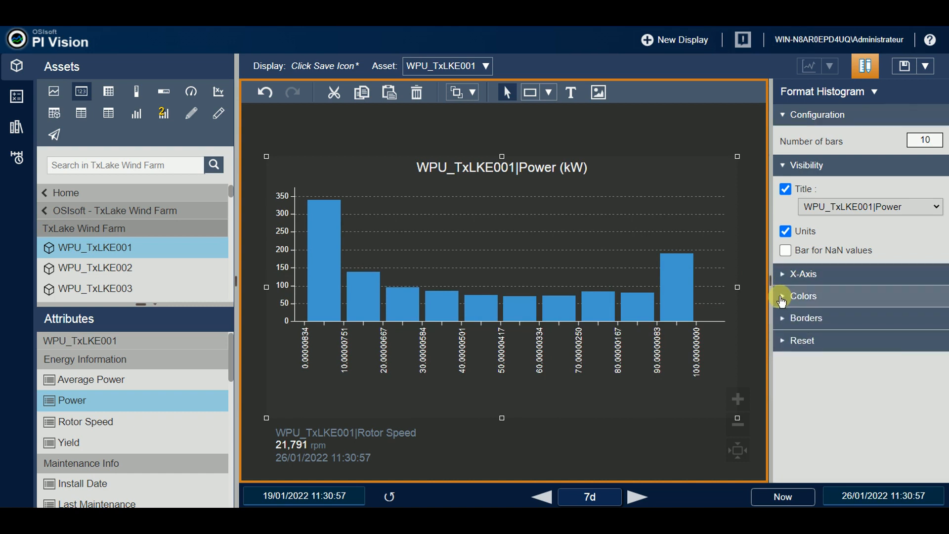
pyautogui.click(781, 299)
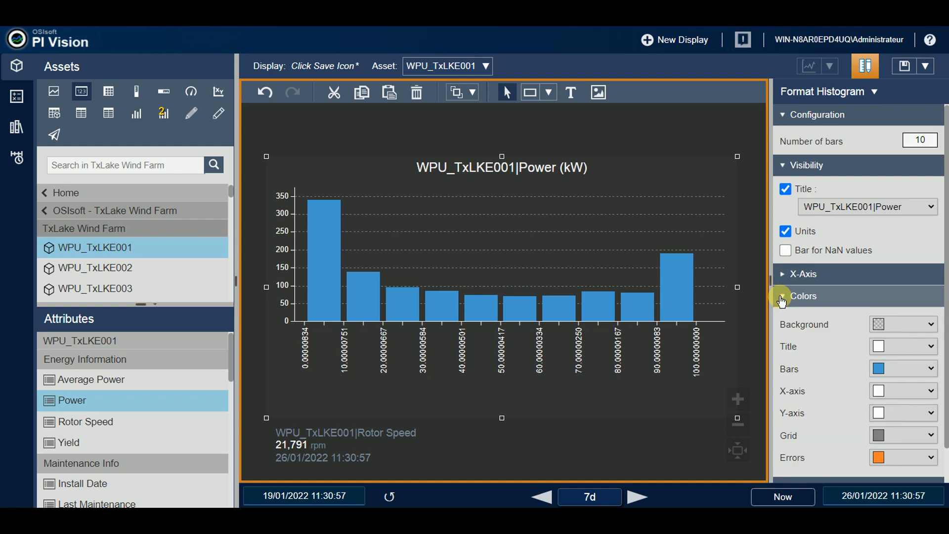
pyautogui.click(926, 325)
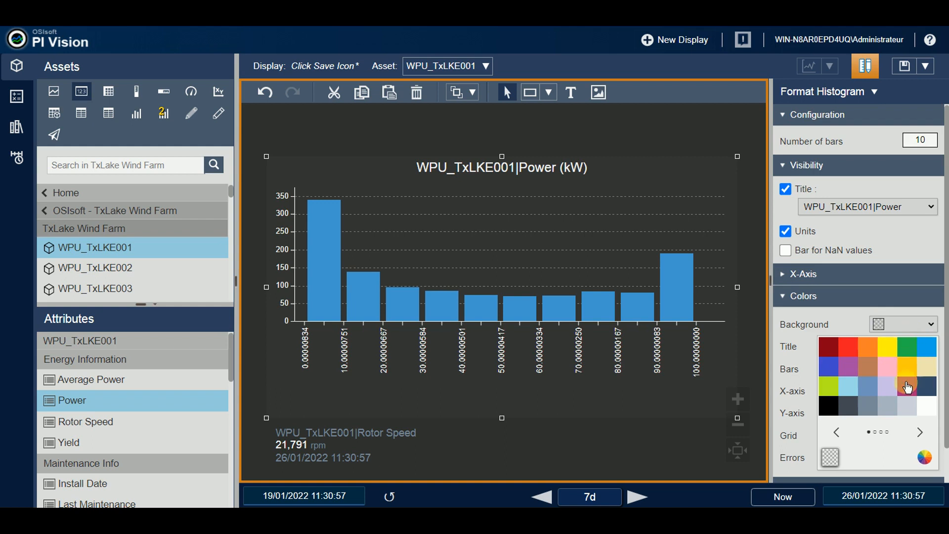
pyautogui.click(911, 410)
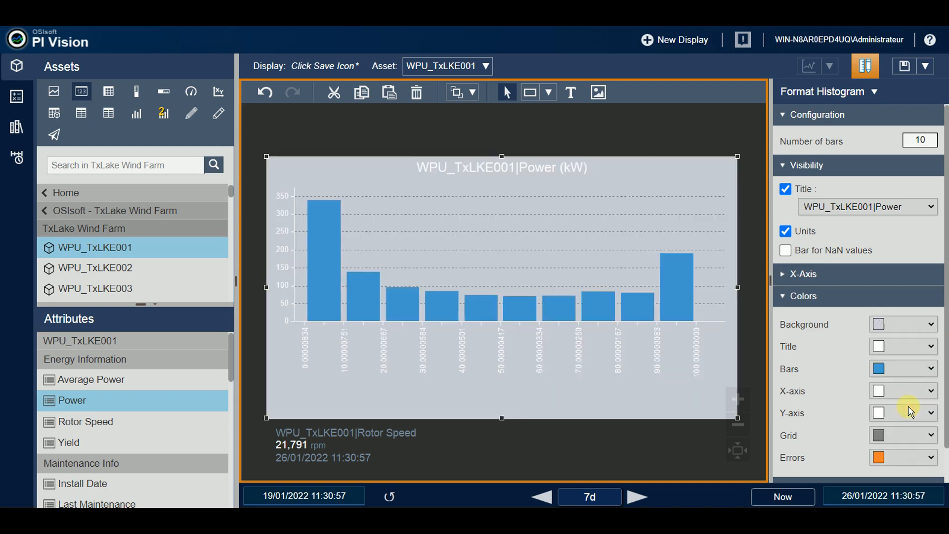
# Color the histogram's title dark gray and its bars bright green
pyautogui.click(932, 348)
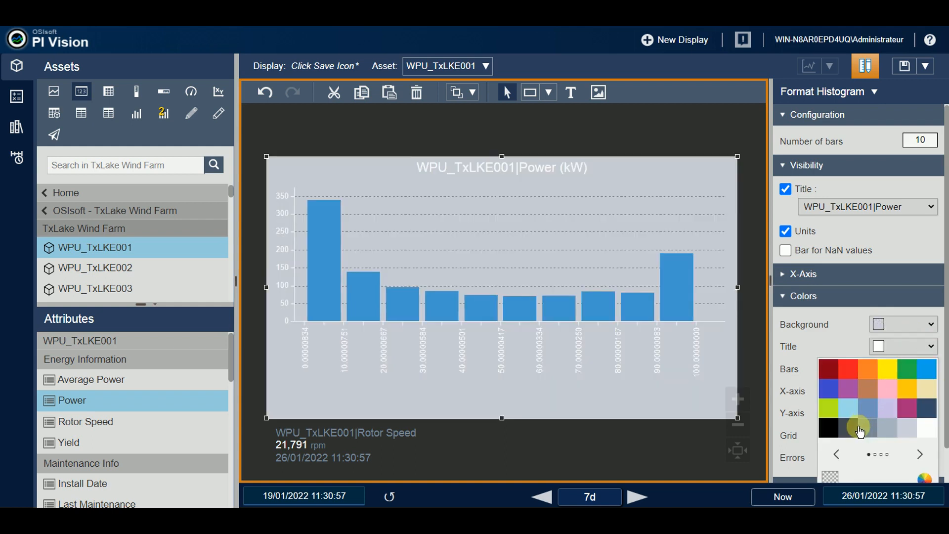
pyautogui.click(849, 431)
pyautogui.click(923, 371)
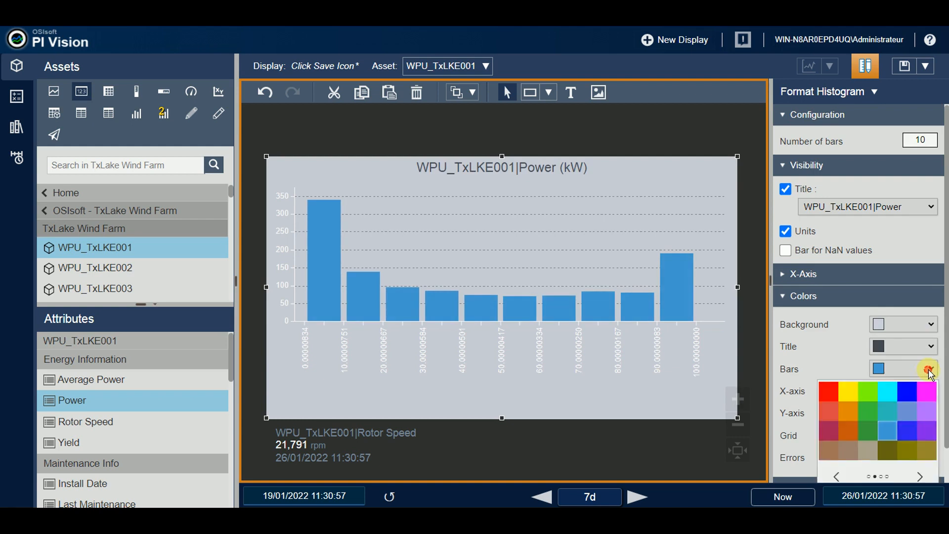
pyautogui.click(884, 395)
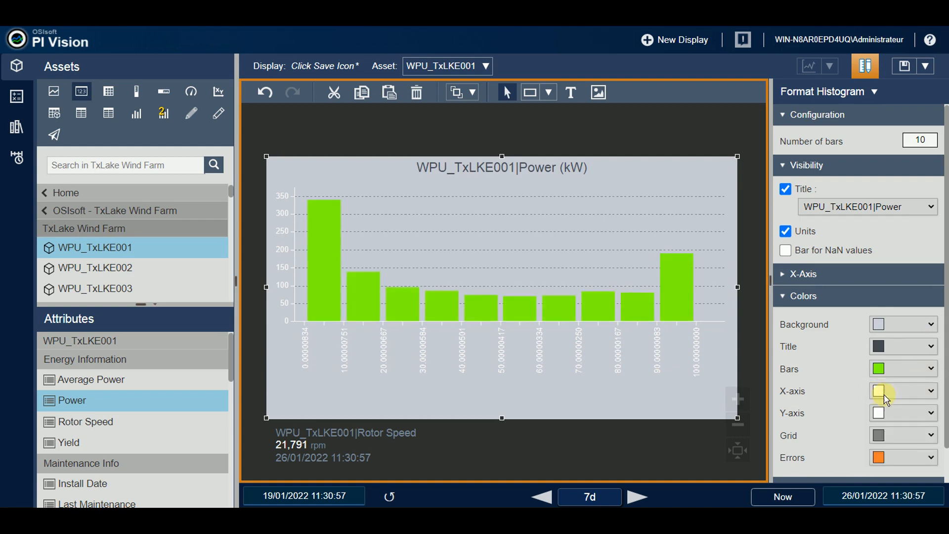
# Color the histogram's X-axis orange and its Y-axis red
pyautogui.click(932, 392)
pyautogui.click(872, 416)
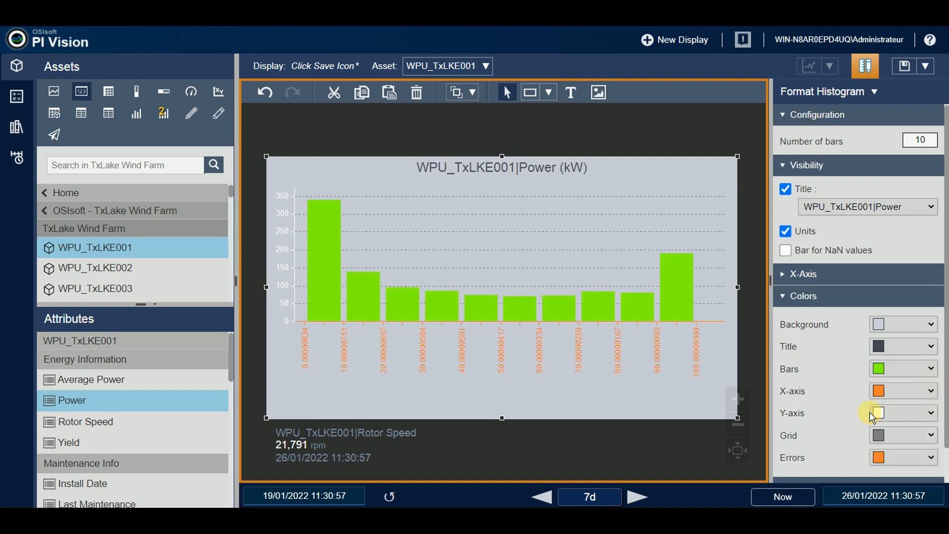
pyautogui.click(931, 415)
pyautogui.click(854, 436)
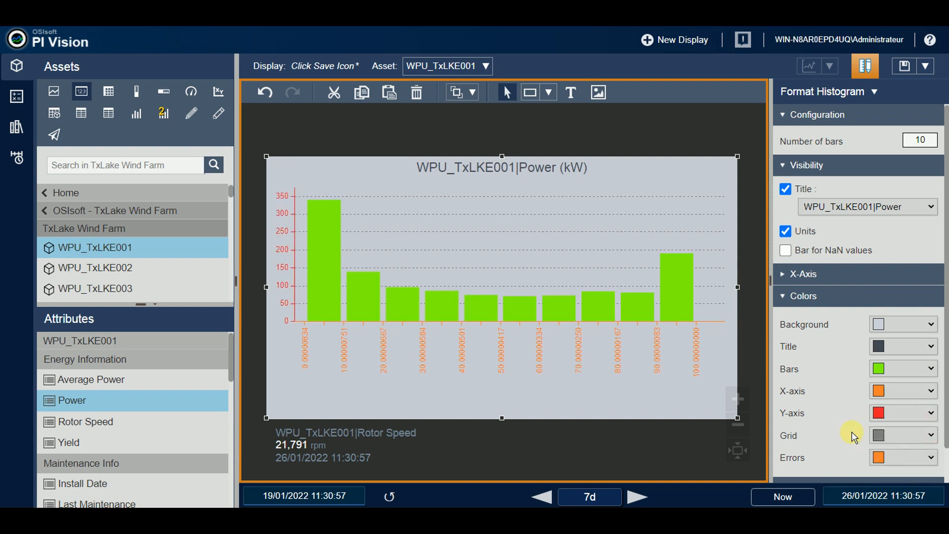
# Color the histogram's grid purple and its error messages yellow
pyautogui.click(932, 437)
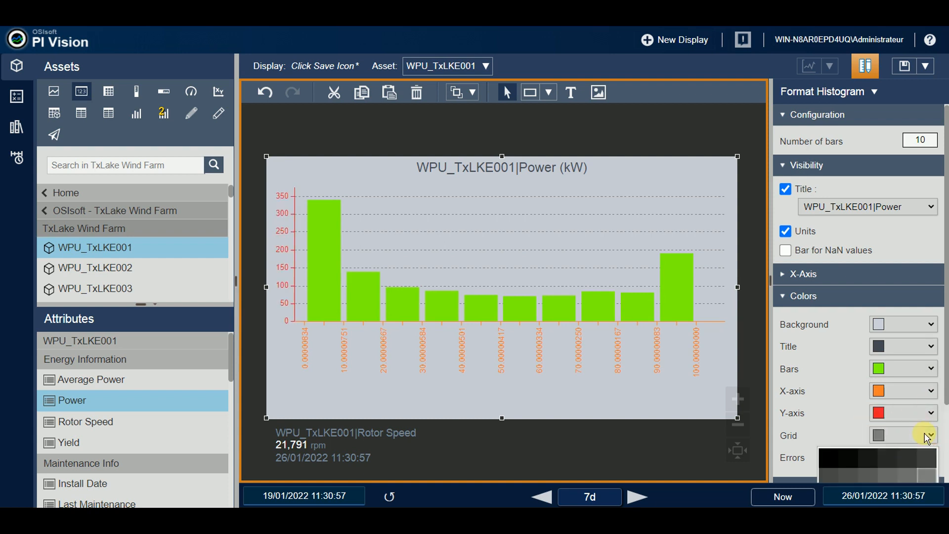
pyautogui.moveTo(945, 392); pyautogui.dragTo(941, 445)
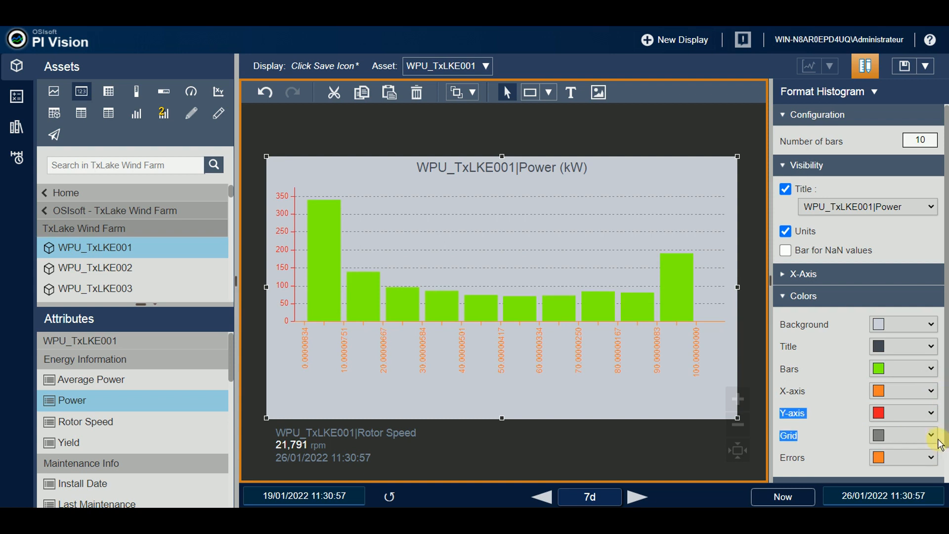
pyautogui.click(933, 437)
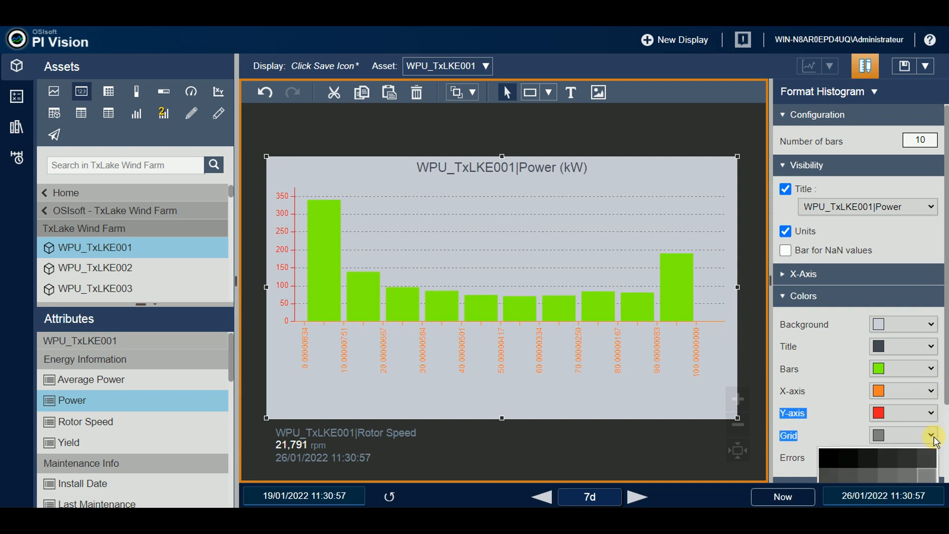
pyautogui.click(780, 166)
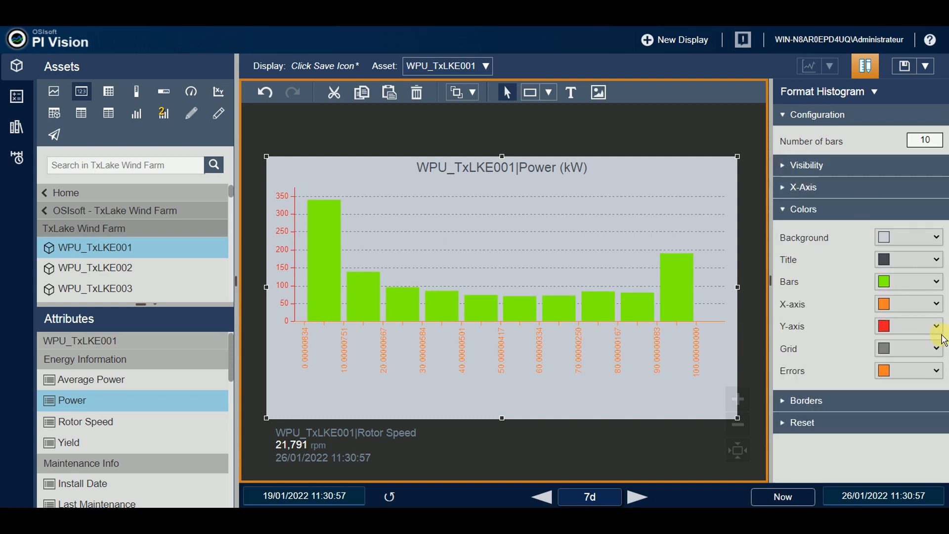
pyautogui.click(939, 349)
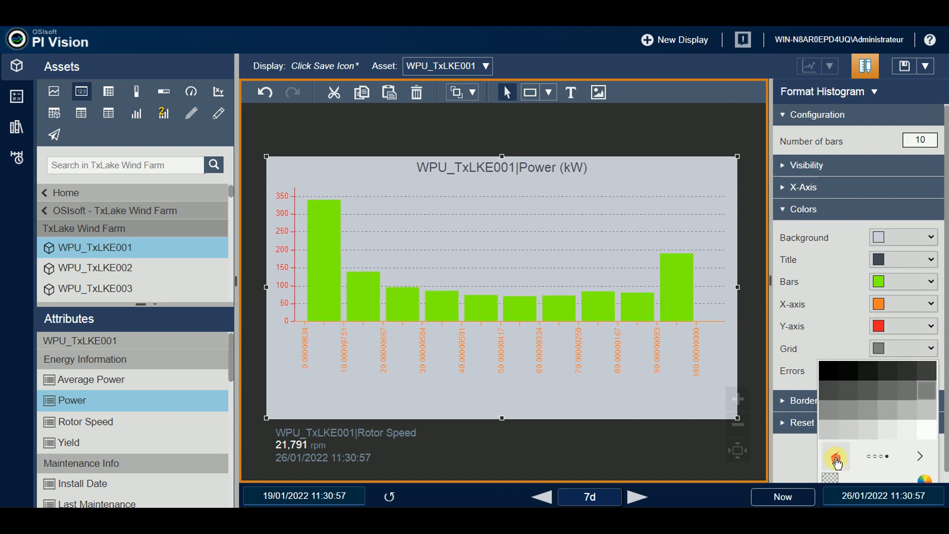
pyautogui.click(837, 454)
pyautogui.click(907, 371)
pyautogui.click(934, 372)
pyautogui.click(888, 393)
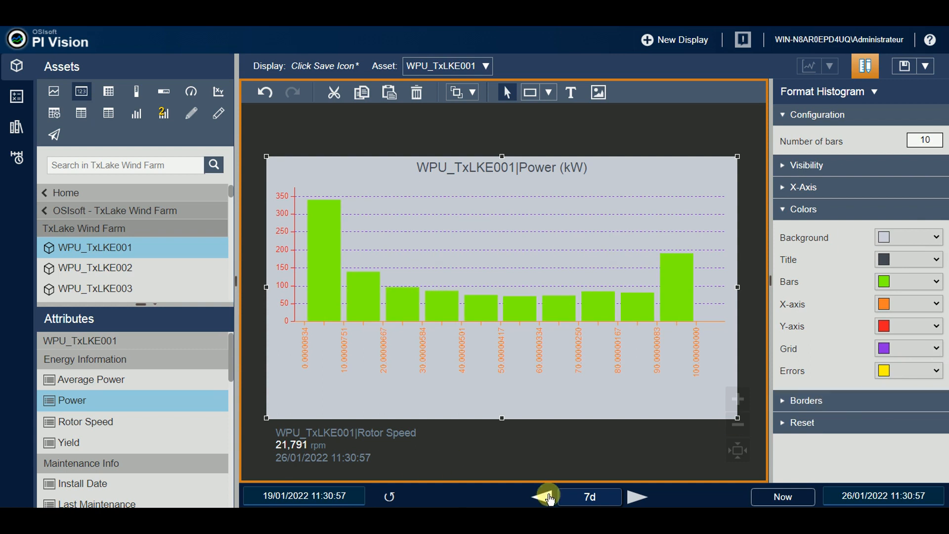
# Move the display back two 7-day periods and set the error message color to red
pyautogui.click(548, 497)
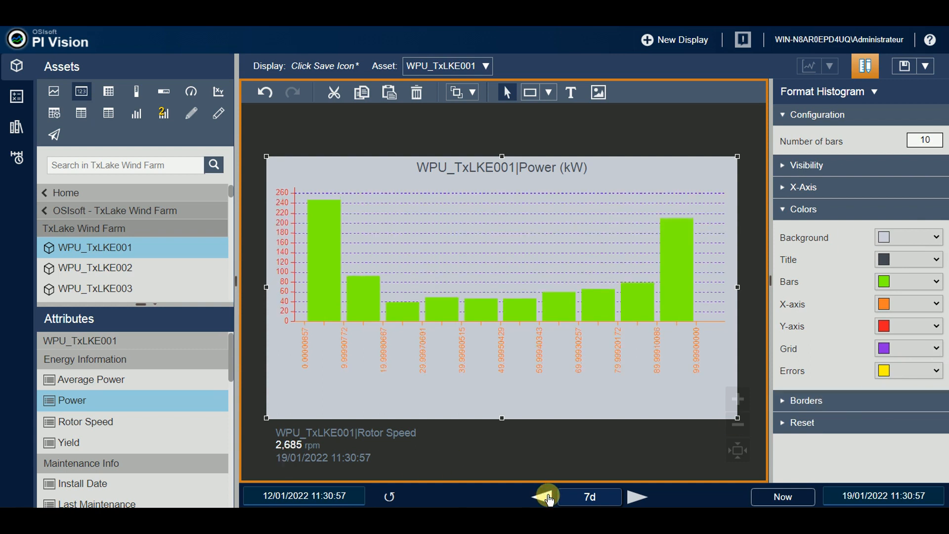
pyautogui.click(547, 497)
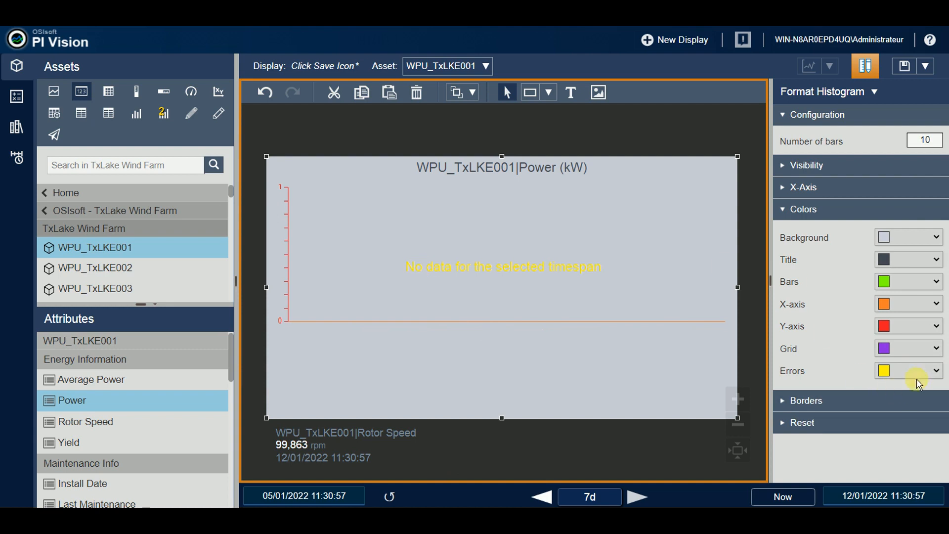
pyautogui.click(937, 370)
pyautogui.click(851, 398)
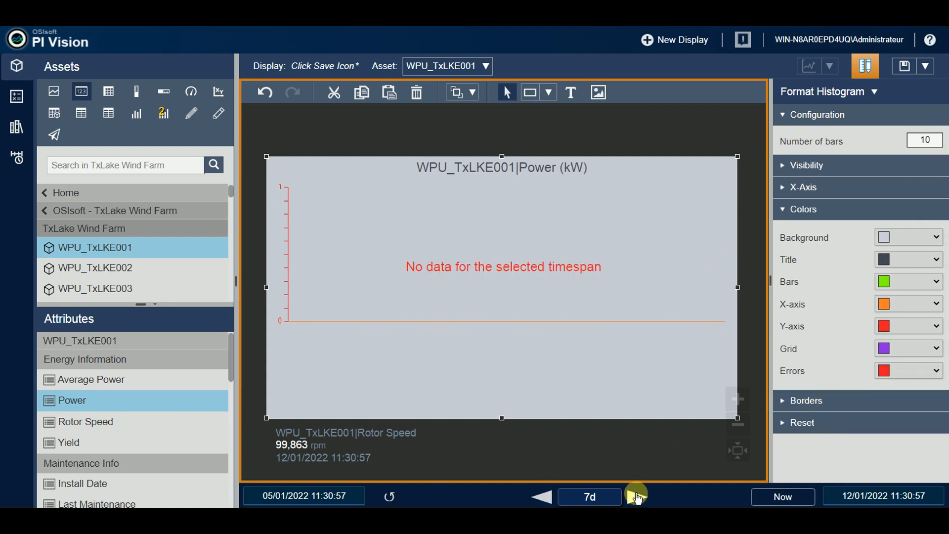
# Move the display forward one 7-day period and set the histogram's grid color to blue
pyautogui.click(637, 496)
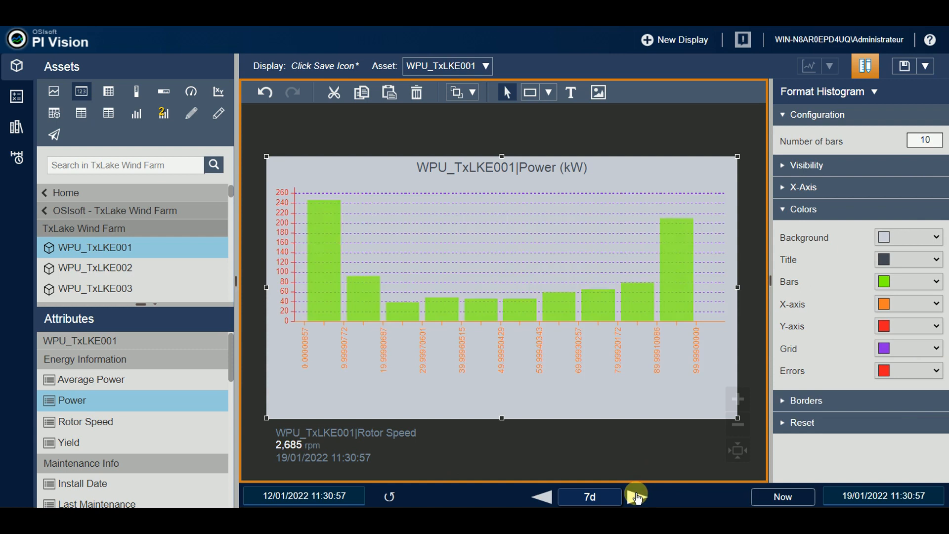
pyautogui.click(936, 350)
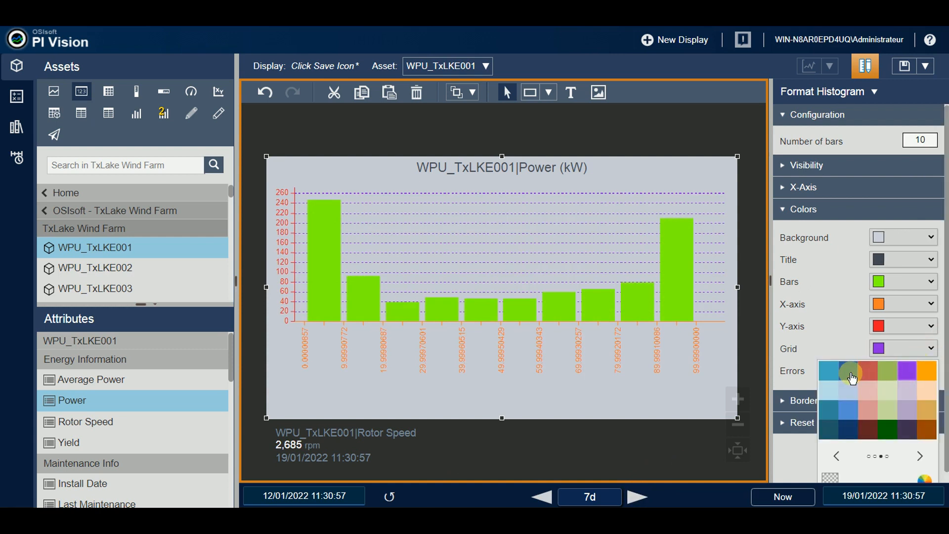
pyautogui.click(850, 376)
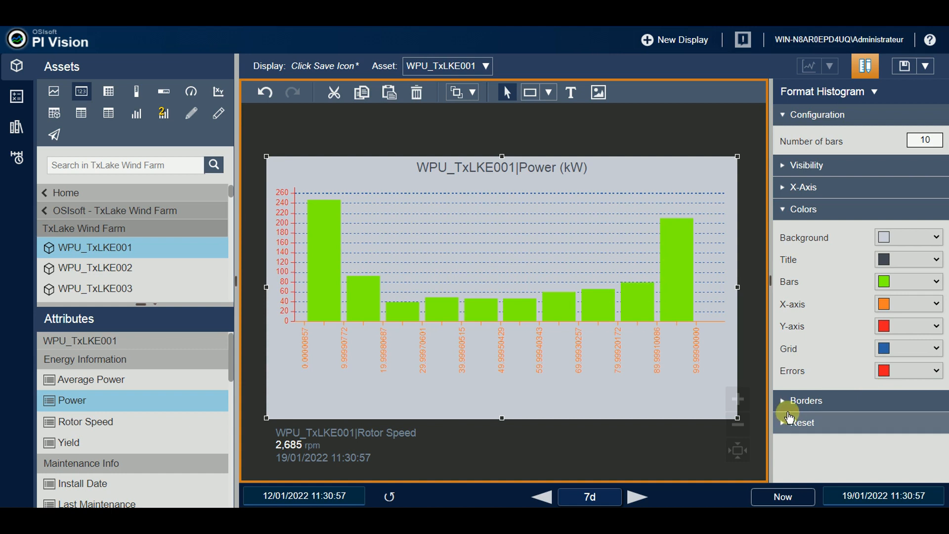
# Try the histogram's title visibility by hiding it, showing it and hiding it again
pyautogui.click(786, 210)
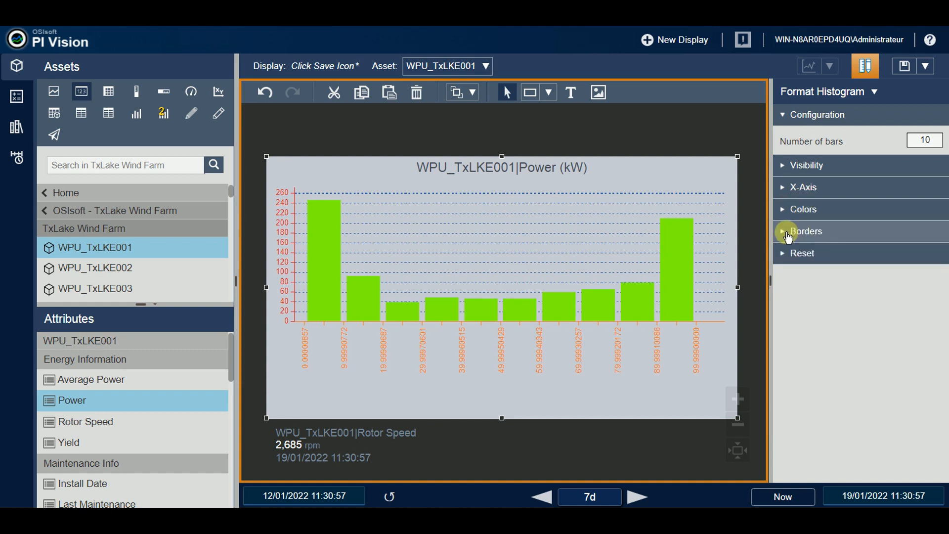
pyautogui.click(785, 233)
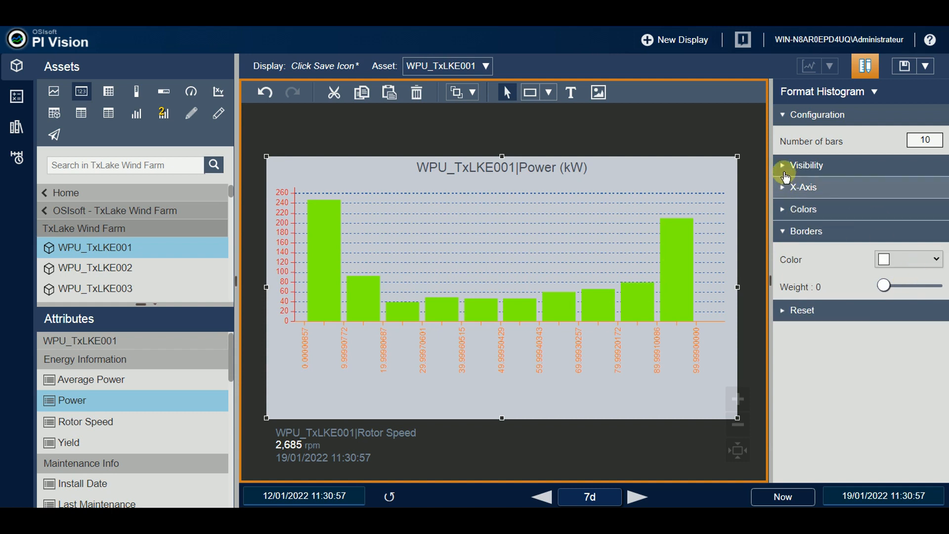
pyautogui.click(785, 210)
pyautogui.doubleClick(786, 259)
pyautogui.click(785, 165)
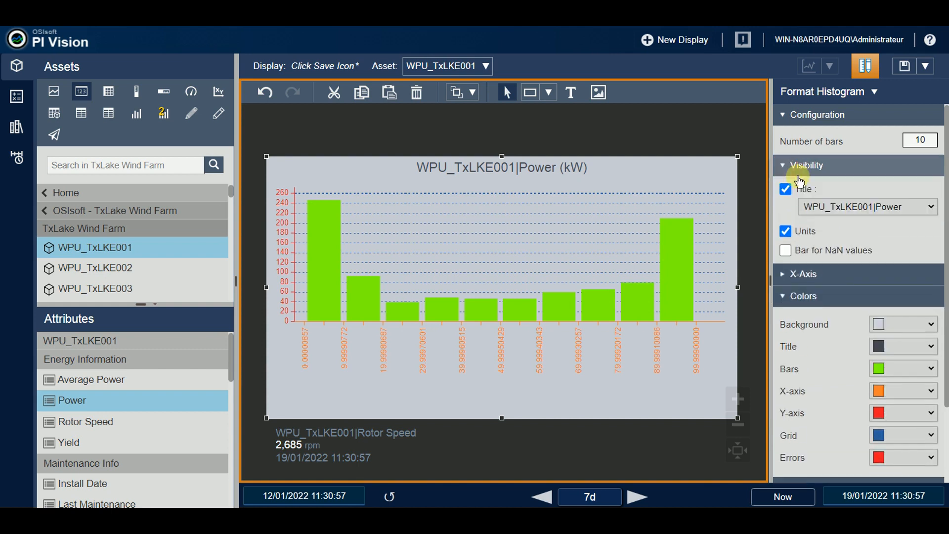
pyautogui.click(790, 192)
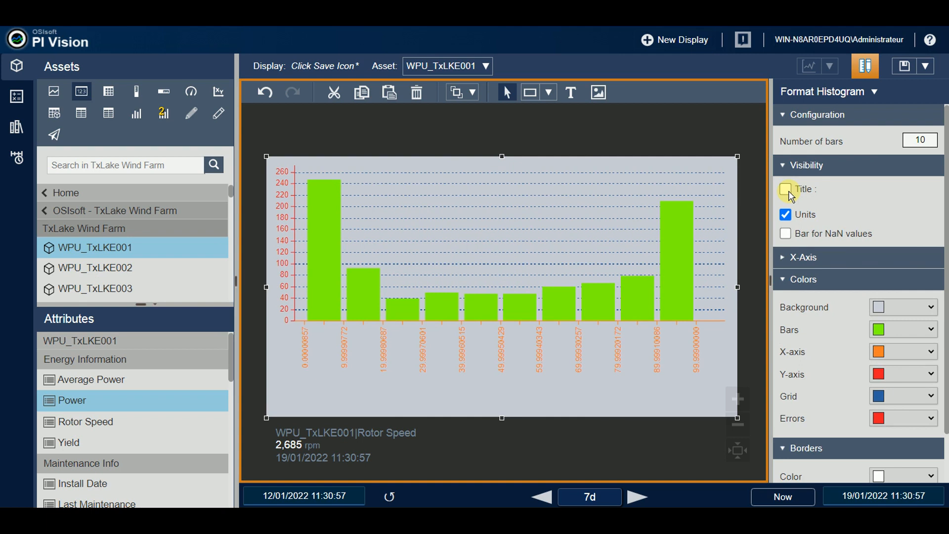
pyautogui.click(786, 190)
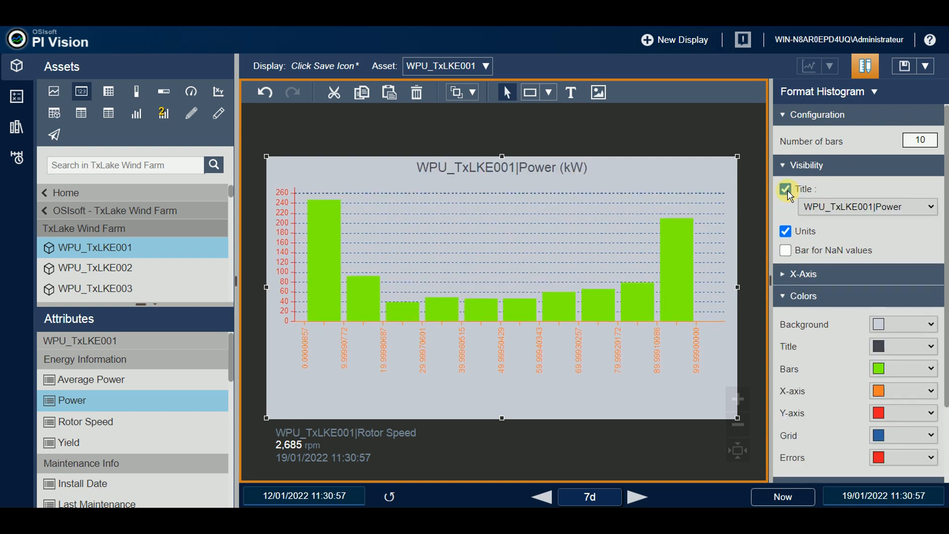
pyautogui.click(787, 191)
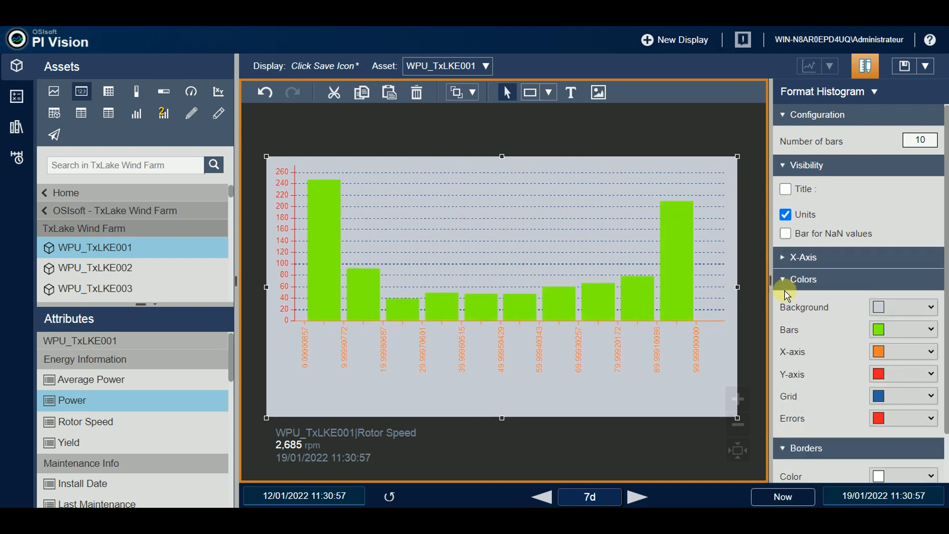
# Enable the histogram's bar for NaN values and show its title
pyautogui.click(786, 233)
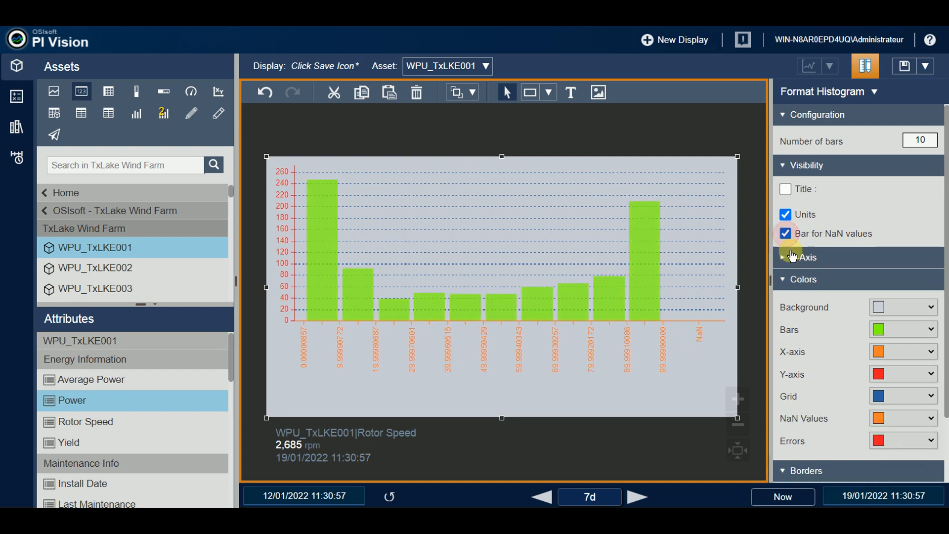
pyautogui.moveTo(783, 418); pyautogui.dragTo(833, 423)
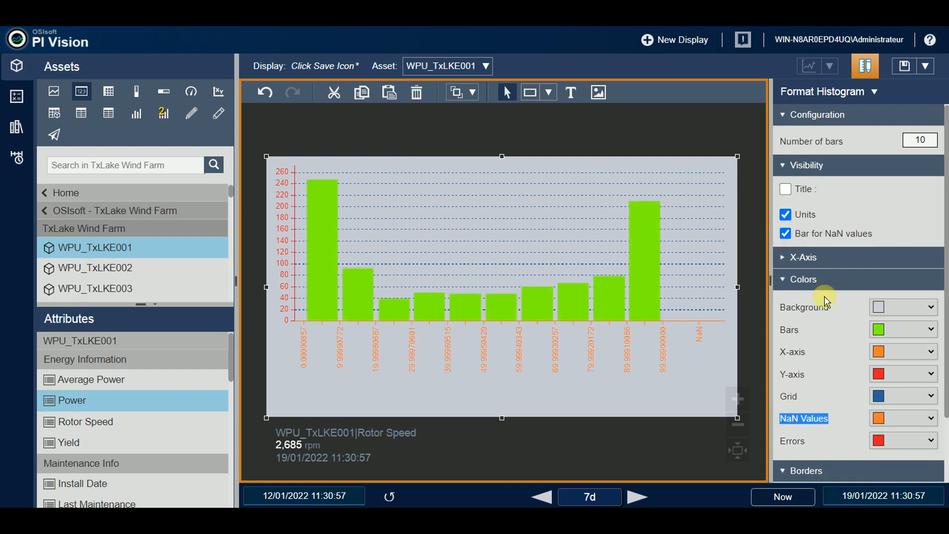
pyautogui.click(786, 234)
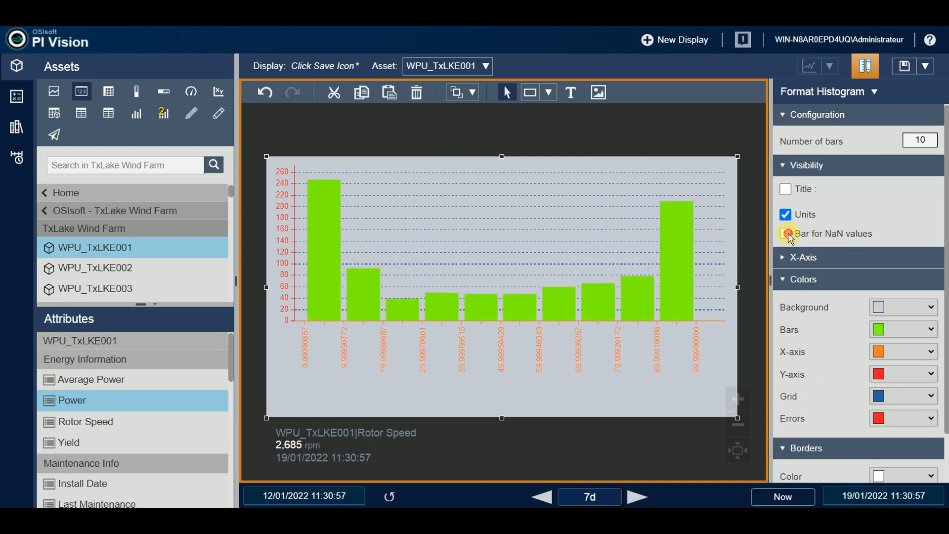
pyautogui.click(786, 234)
pyautogui.click(786, 189)
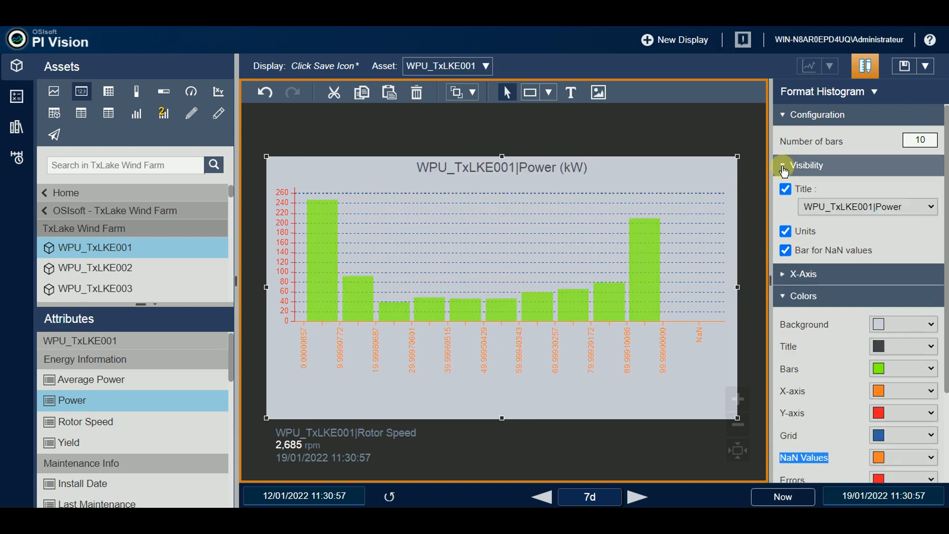
# Give the histogram a red border with a weight of 18
pyautogui.click(781, 165)
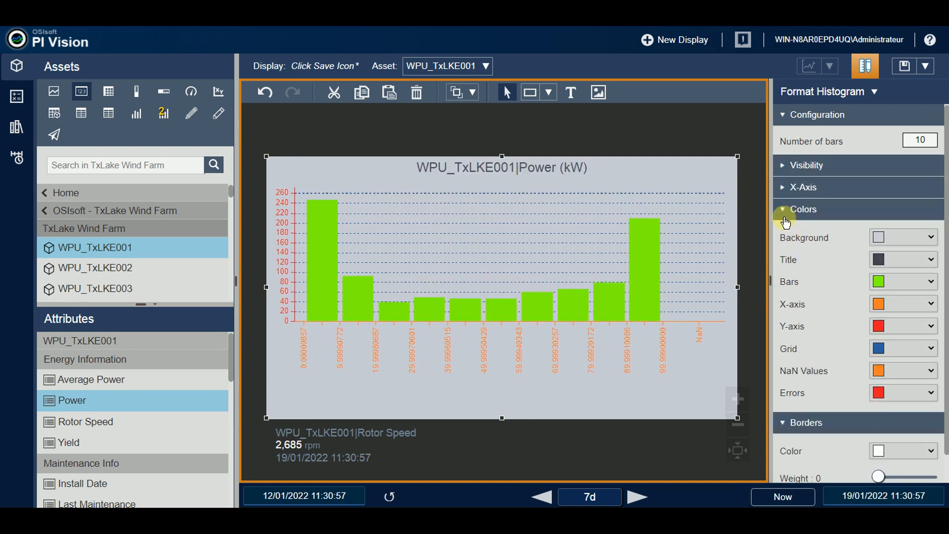
pyautogui.click(785, 210)
pyautogui.click(925, 271)
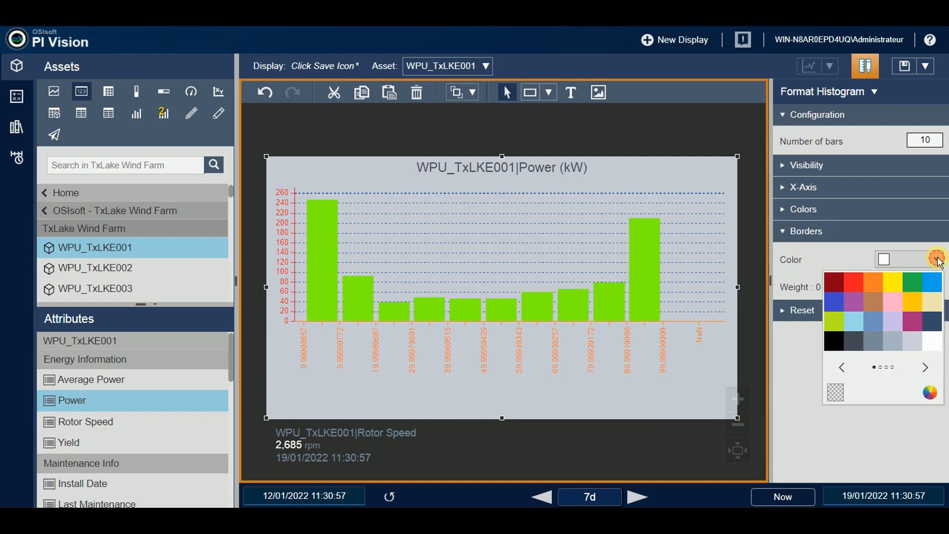
pyautogui.click(862, 280)
pyautogui.moveTo(884, 293); pyautogui.dragTo(932, 293)
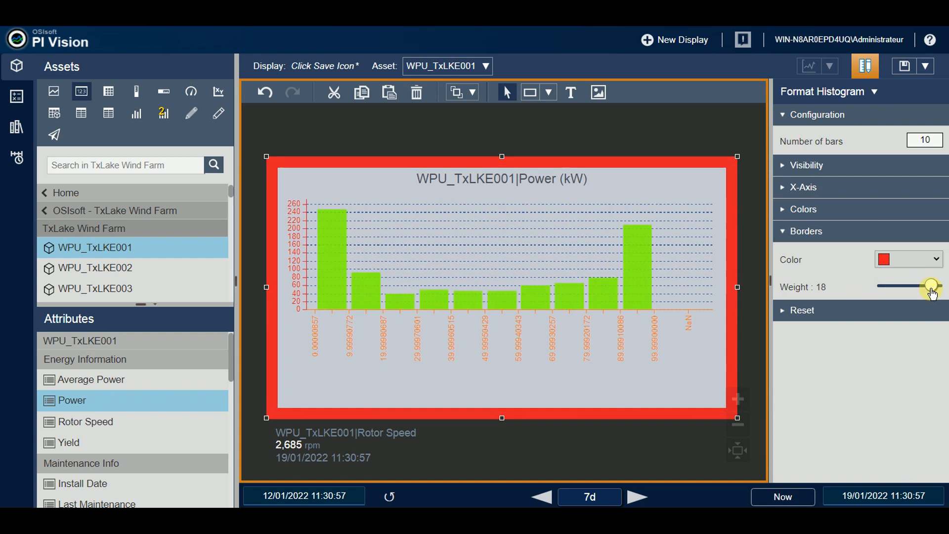
# Set the histogram's border color to green and reduce the border weight
pyautogui.click(937, 262)
pyautogui.click(913, 281)
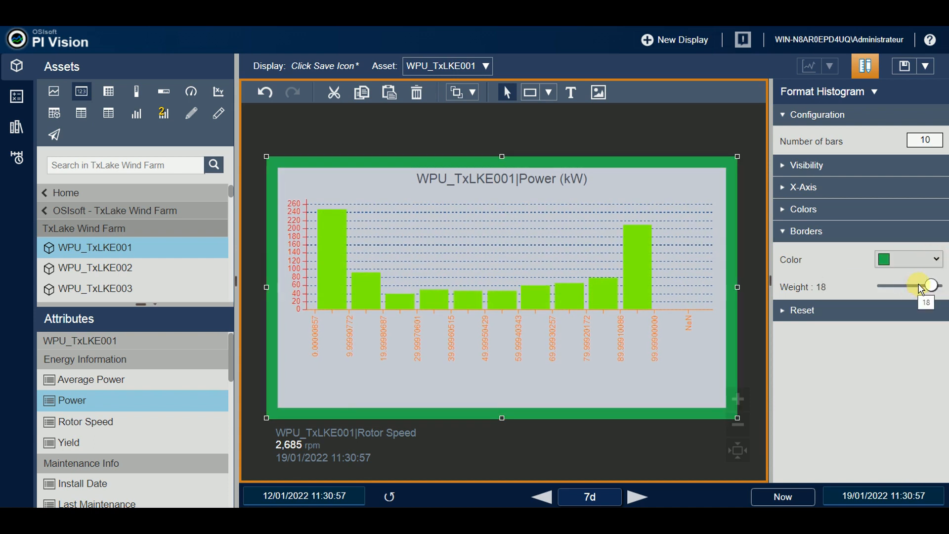
pyautogui.moveTo(928, 287); pyautogui.dragTo(879, 295)
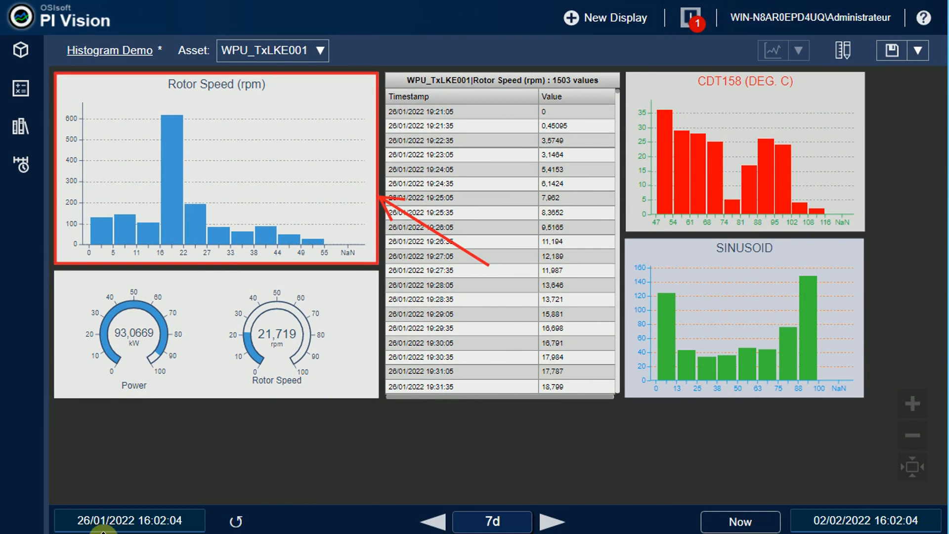
# Reset the Rotor Speed histogram on the Histogram Demo display to its default settings
pyautogui.rightClick(283, 168)
pyautogui.click(298, 172)
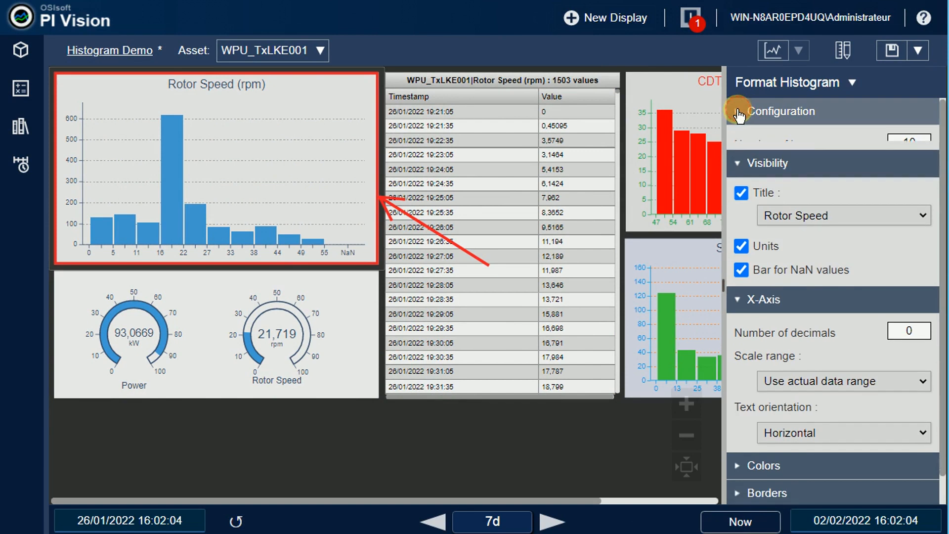
pyautogui.click(739, 109)
pyautogui.click(739, 138)
pyautogui.click(739, 165)
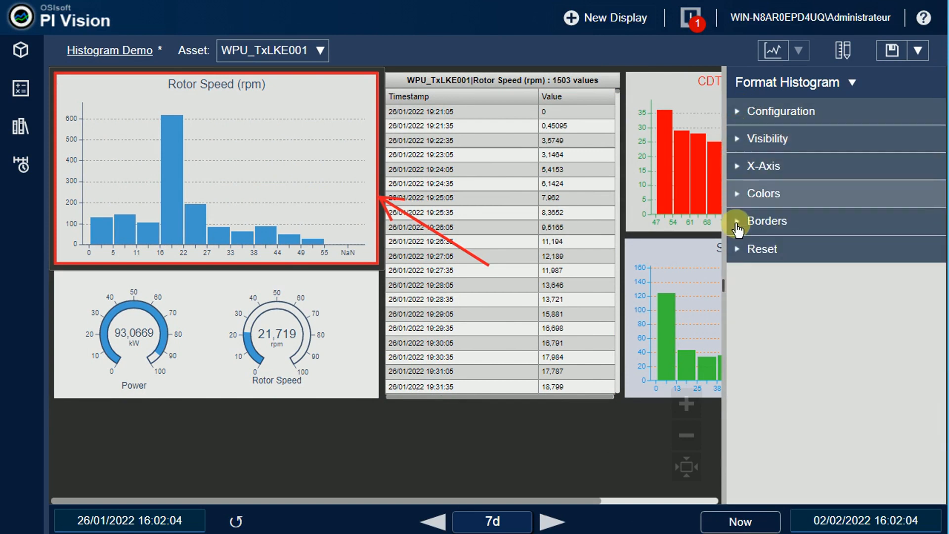
pyautogui.click(741, 249)
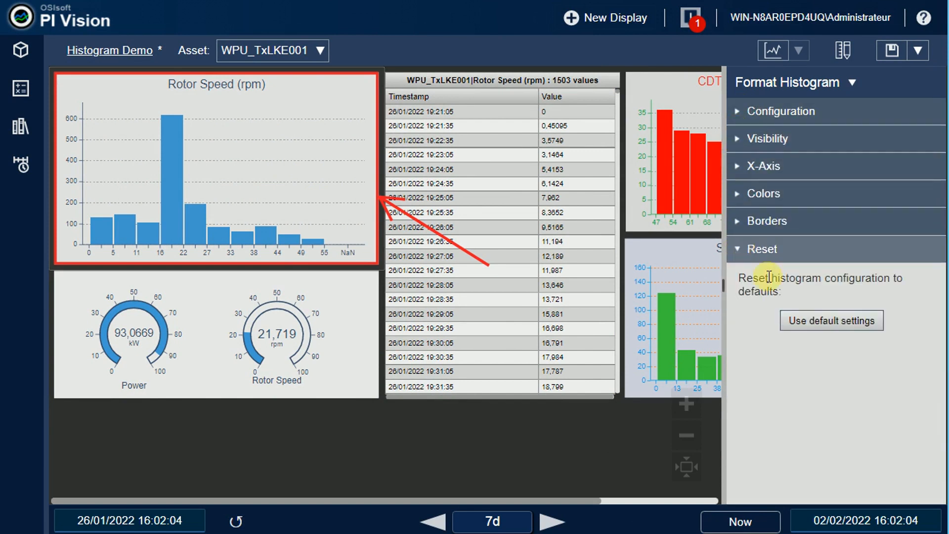
pyautogui.click(823, 321)
# Reset the CDT158 and SINUSOID histograms to their default settings
pyautogui.click(638, 133)
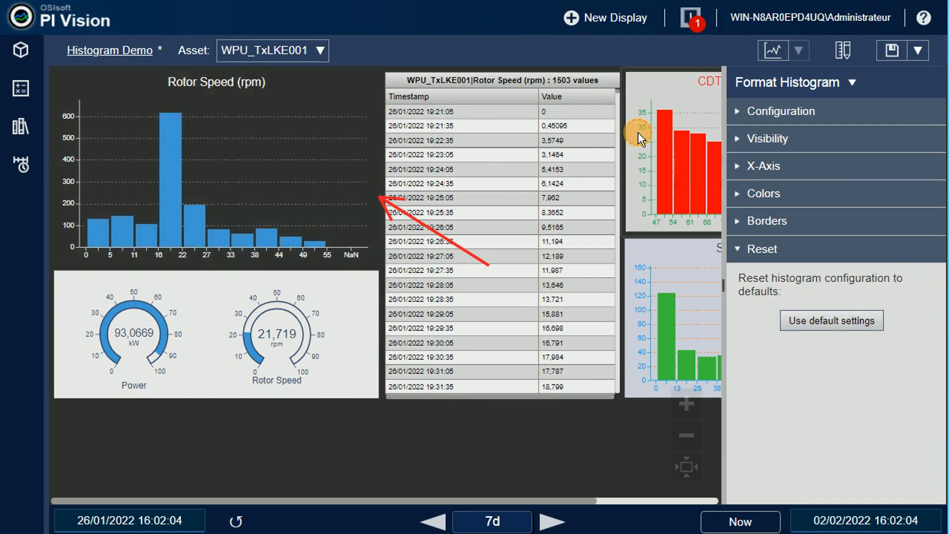
pyautogui.click(823, 320)
pyautogui.click(689, 284)
pyautogui.click(802, 321)
# Close the histogram formatting options and fit all display content to the available area
pyautogui.click(685, 466)
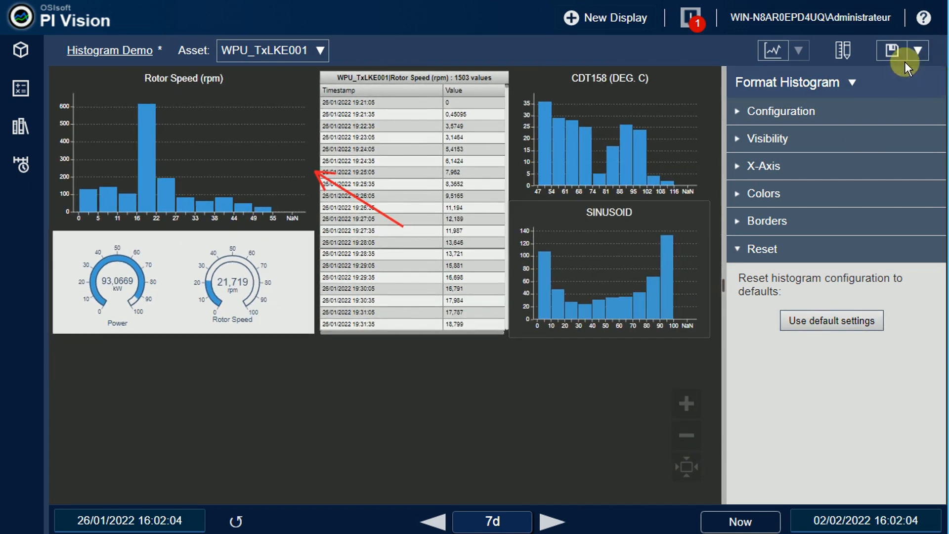
pyautogui.click(844, 51)
pyautogui.click(846, 51)
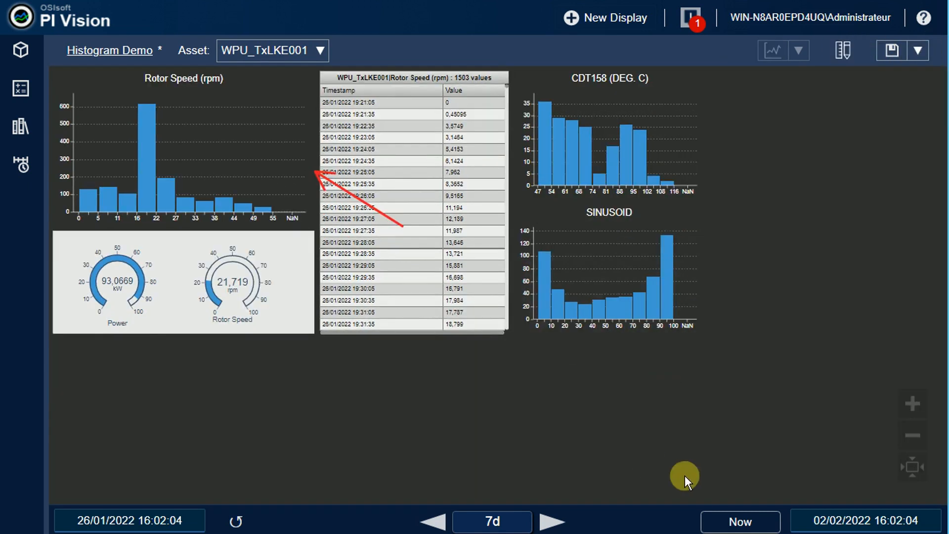
pyautogui.click(914, 464)
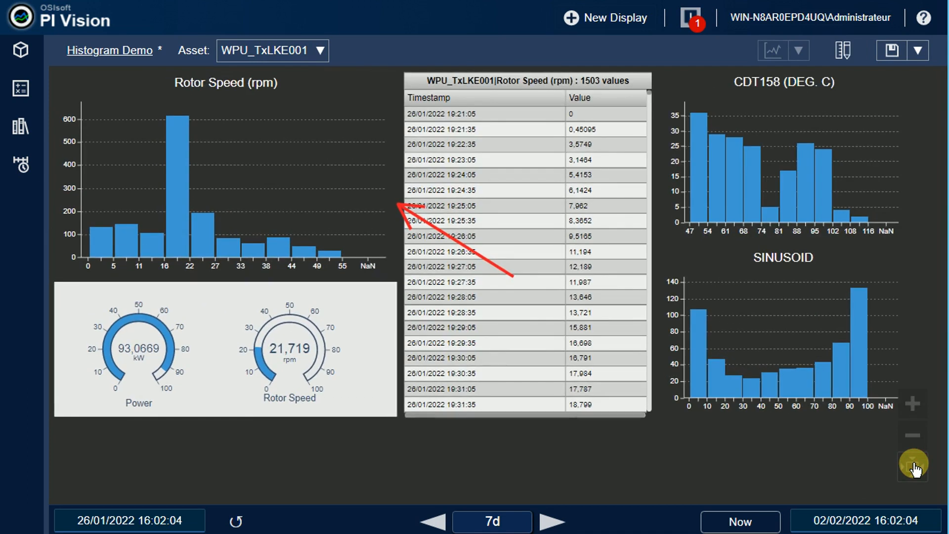